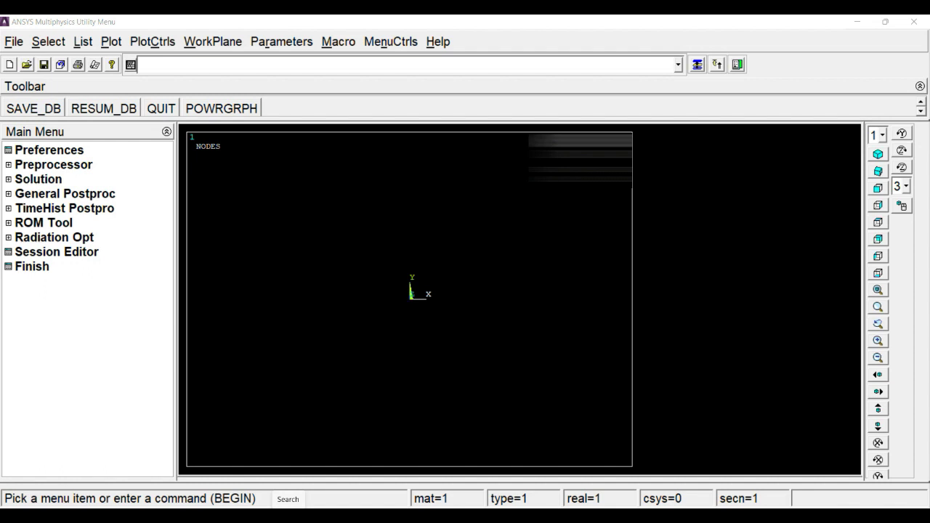
Step: Open Paint and draw the tapered bar's outline from straight lines, with a wide upper edge and narrow lower edge
key("super")
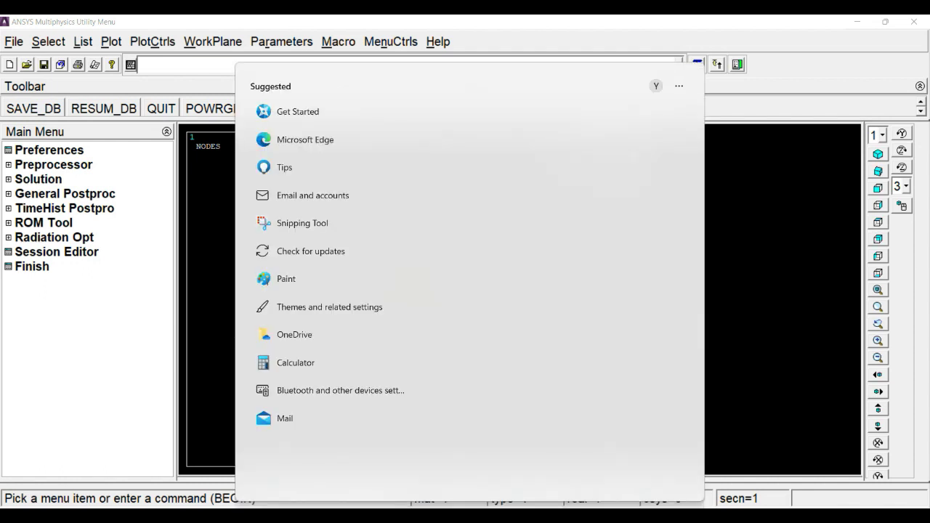
type("pai")
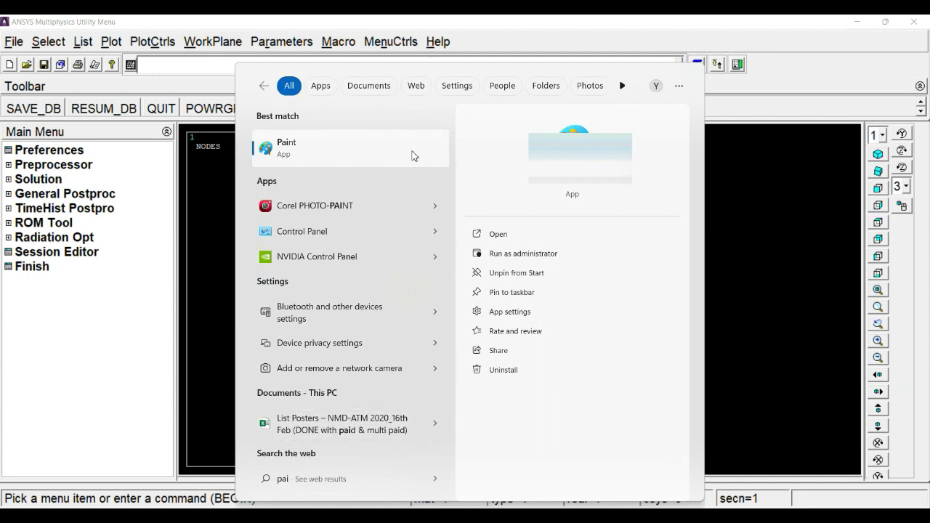
left_click(411, 149)
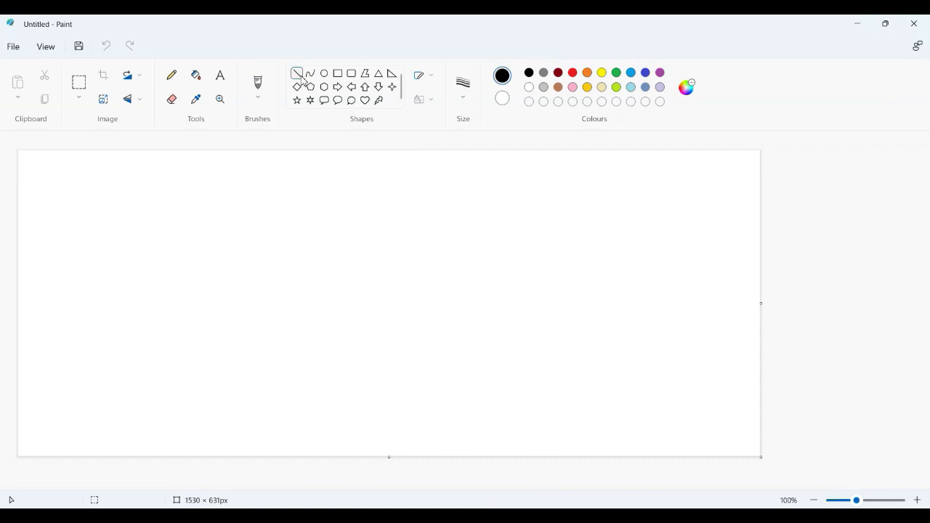
left_click(298, 74)
mouse_move(324, 197)
left_mouse_down()
mouse_move(438, 196)
mouse_move(396, 331)
left_mouse_up()
left_click_drag(323, 198, 396, 333)
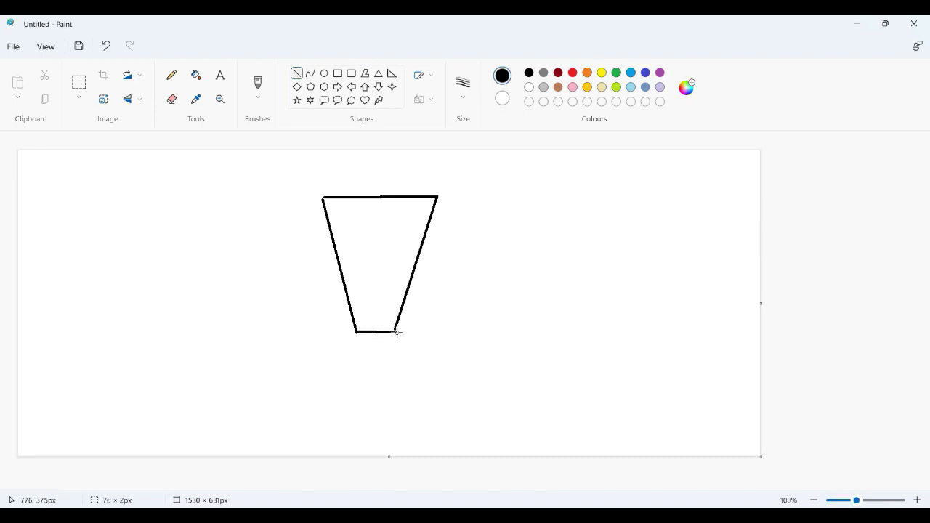
Step: Pencil in dimension lines on the tapered bar: height 150, upper width 50 and lower width 25
left_click(178, 79)
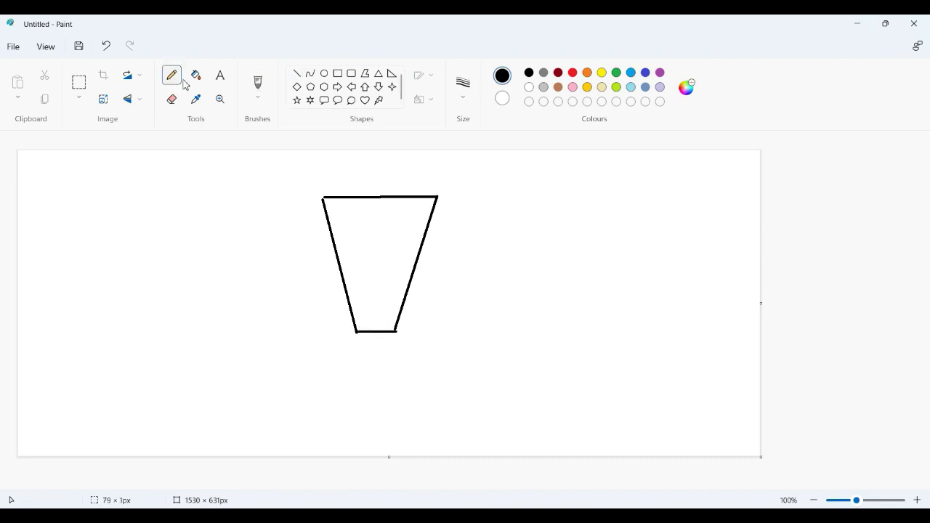
mouse_move(456, 196)
left_mouse_down()
mouse_move(492, 198)
mouse_move(476, 197)
mouse_move(472, 349)
mouse_move(460, 338)
mouse_move(486, 336)
left_mouse_up()
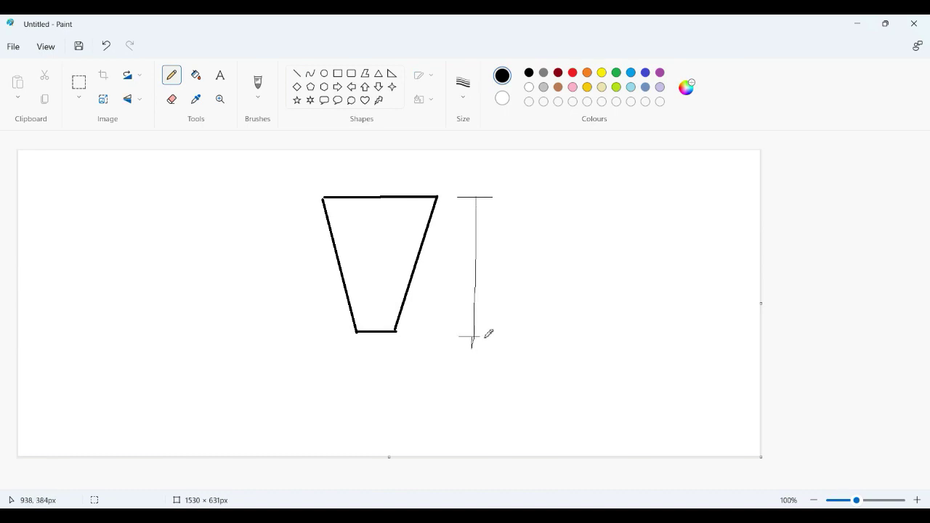
left_click_drag(488, 265, 497, 286)
left_click_drag(517, 253, 517, 266)
mouse_move(321, 177)
left_mouse_down()
mouse_move(321, 192)
mouse_move(435, 191)
mouse_move(437, 183)
mouse_move(438, 195)
left_mouse_up()
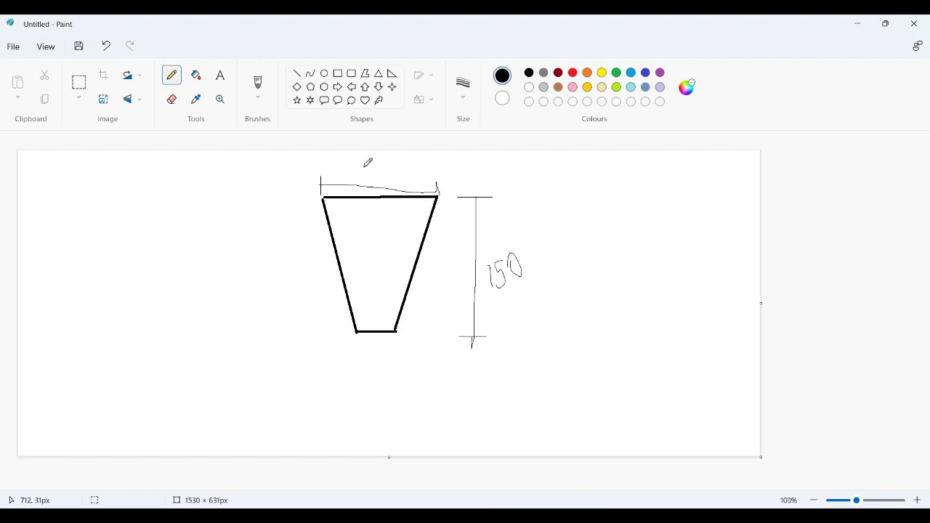
mouse_move(377, 167)
left_mouse_down()
mouse_move(378, 182)
mouse_move(394, 169)
left_mouse_up()
mouse_move(357, 338)
left_mouse_down()
mouse_move(357, 356)
mouse_move(394, 346)
mouse_move(395, 355)
left_mouse_up()
left_click_drag(363, 373, 385, 384)
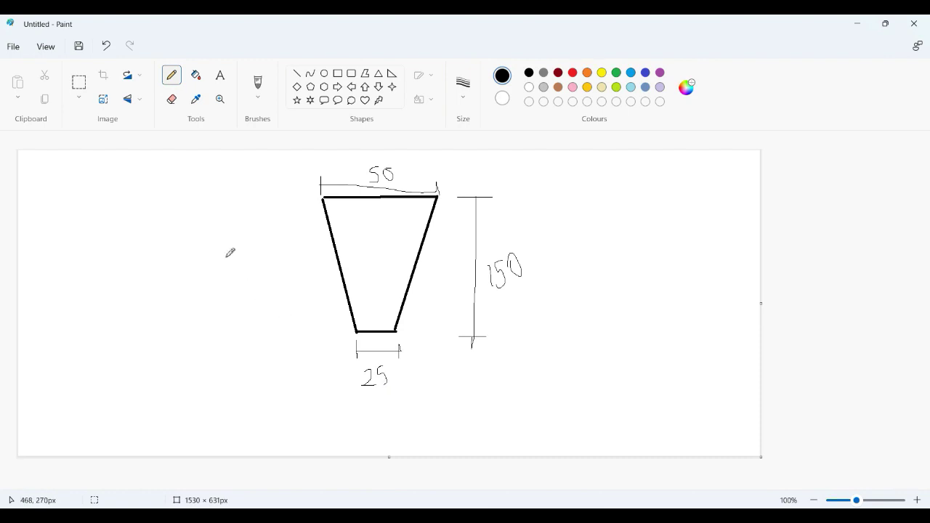
Step: Handwrite the material properties beside the bar: E = 200×10^3, μ = 0.3 and density ρ = 7000 kg/m³
mouse_move(218, 237)
left_mouse_down()
mouse_move(225, 254)
mouse_move(219, 246)
mouse_move(241, 241)
left_mouse_up()
mouse_move(233, 250)
left_mouse_down()
mouse_move(262, 227)
mouse_move(256, 242)
mouse_move(271, 236)
mouse_move(263, 228)
mouse_move(295, 228)
left_mouse_up()
mouse_move(294, 219)
left_mouse_down()
mouse_move(288, 228)
mouse_move(300, 226)
mouse_move(309, 207)
mouse_move(295, 205)
left_mouse_up()
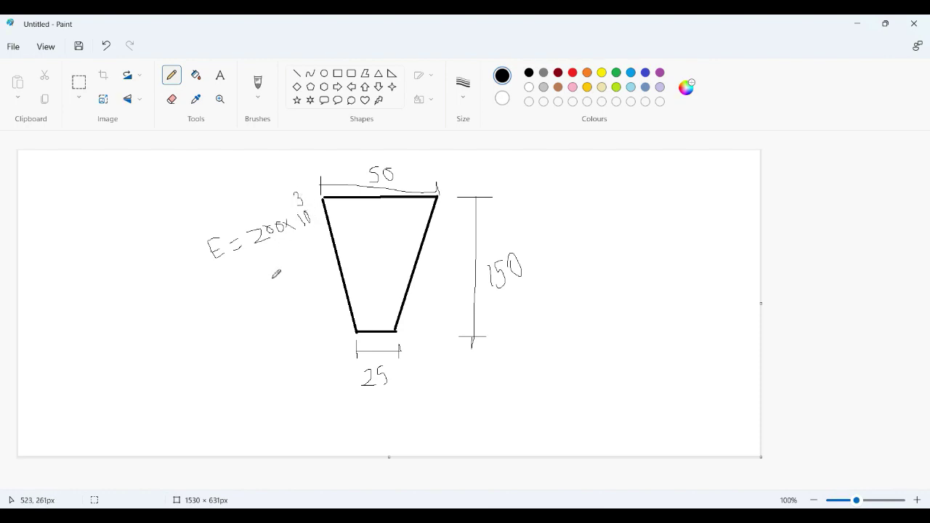
mouse_move(232, 286)
left_mouse_down()
mouse_move(231, 302)
mouse_move(263, 310)
mouse_move(269, 288)
mouse_move(307, 278)
mouse_move(306, 292)
left_mouse_up()
left_click(298, 284)
mouse_move(232, 343)
left_mouse_down()
mouse_move(239, 368)
mouse_move(253, 341)
mouse_move(244, 349)
mouse_move(265, 339)
mouse_move(258, 335)
mouse_move(269, 334)
mouse_move(272, 350)
mouse_move(281, 330)
mouse_move(286, 339)
mouse_move(279, 333)
mouse_move(299, 337)
mouse_move(292, 330)
mouse_move(305, 325)
mouse_move(323, 334)
mouse_move(341, 330)
left_mouse_up()
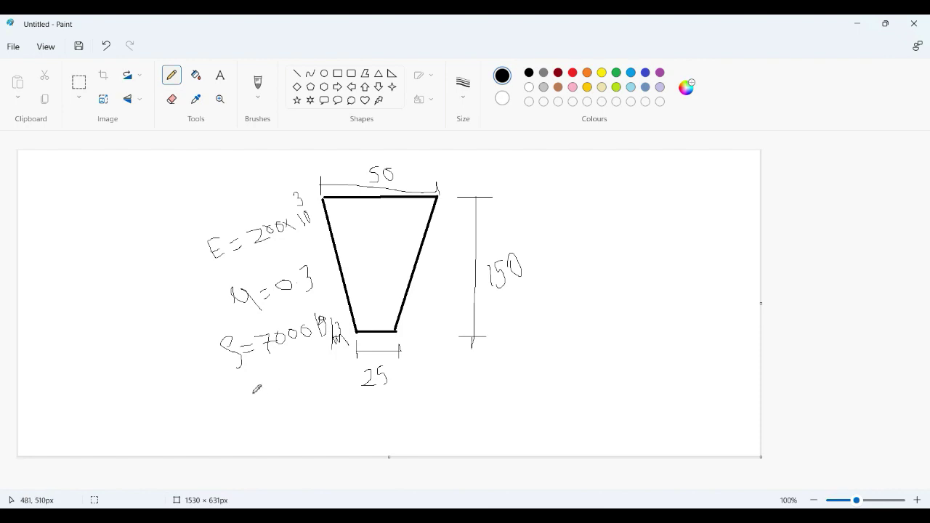
Step: Write the density conversion below it as 7×10^3 × 10^-9 = 7×10^-6
mouse_move(250, 396)
left_mouse_down()
mouse_move(265, 406)
mouse_move(295, 385)
mouse_move(286, 418)
left_mouse_up()
mouse_move(313, 386)
left_mouse_down()
mouse_move(305, 397)
mouse_move(324, 396)
mouse_move(332, 382)
mouse_move(318, 372)
left_mouse_up()
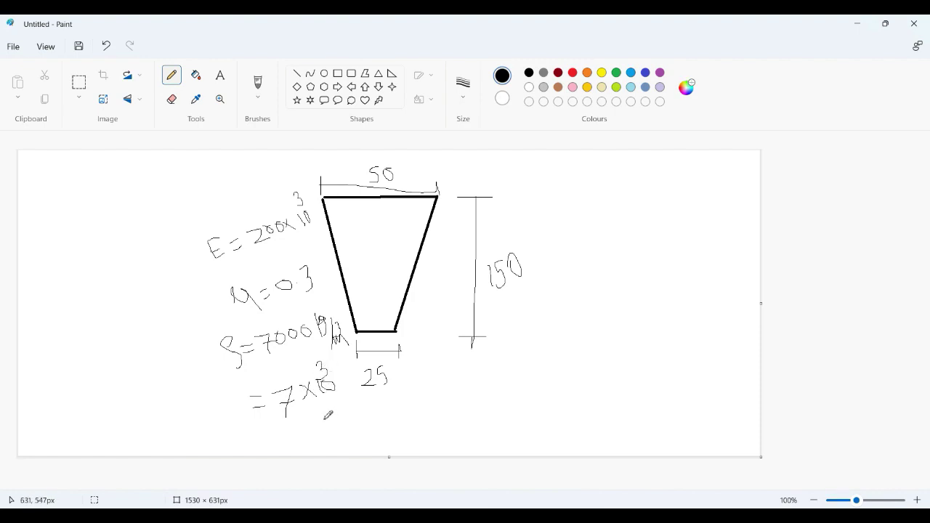
mouse_move(323, 411)
left_mouse_down()
mouse_move(318, 428)
mouse_move(341, 431)
mouse_move(347, 417)
mouse_move(335, 404)
mouse_move(350, 411)
left_mouse_up()
left_click_drag(262, 440, 284, 445)
mouse_move(289, 437)
left_mouse_down()
mouse_move(310, 431)
mouse_move(301, 453)
mouse_move(314, 434)
mouse_move(334, 439)
mouse_move(329, 454)
mouse_move(345, 454)
mouse_move(359, 433)
left_mouse_up()
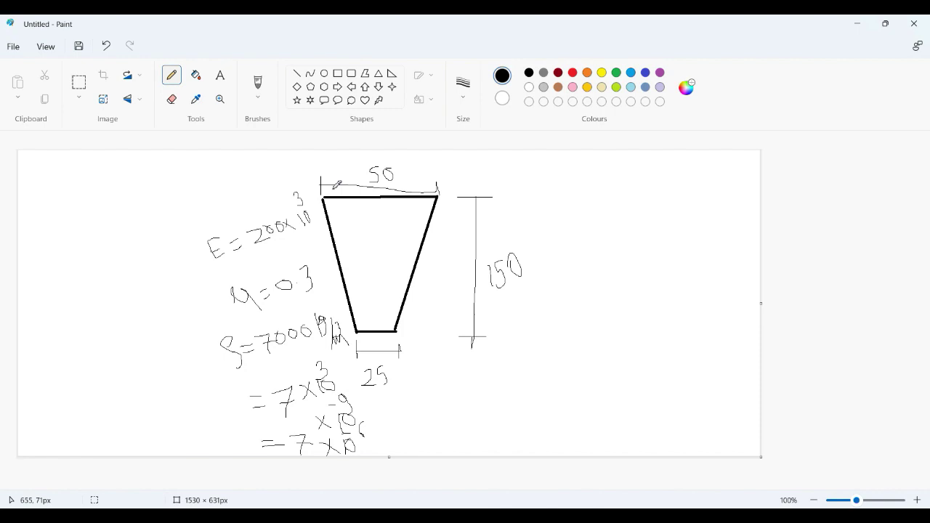
Step: Hatch the bar's upper edge as a fixed support and note the conditions x = 0 and y = 0 beside it
mouse_move(336, 188)
left_mouse_down()
mouse_move(327, 196)
mouse_move(406, 196)
mouse_move(398, 211)
left_mouse_up()
left_click_drag(438, 175, 423, 197)
left_click_drag(513, 189, 547, 198)
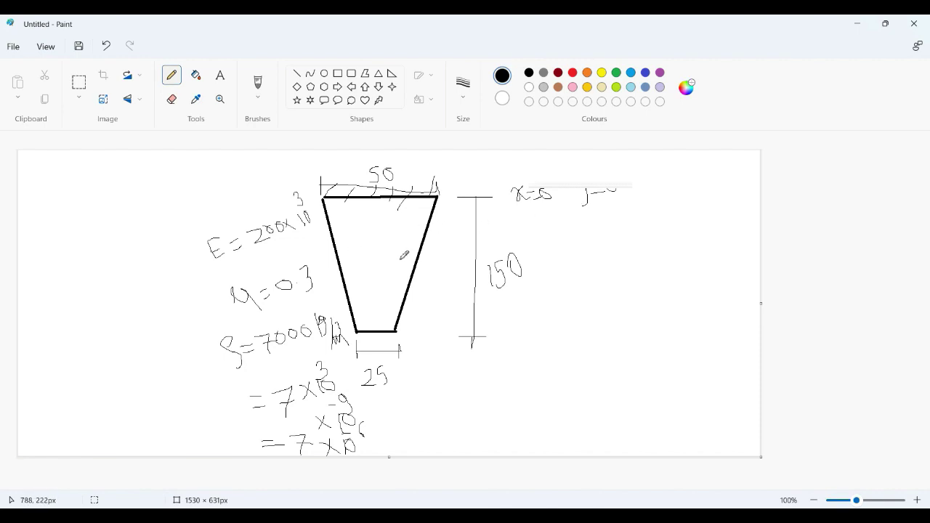
Step: Underline the 7000 density value, write the relation m/v = ρ beside the bar, and circle the v
mouse_move(281, 352)
left_mouse_down()
mouse_move(308, 341)
mouse_move(284, 351)
mouse_move(296, 350)
left_mouse_up()
mouse_move(552, 299)
left_mouse_down()
mouse_move(583, 308)
mouse_move(579, 341)
mouse_move(602, 303)
mouse_move(612, 313)
mouse_move(617, 287)
mouse_move(629, 310)
mouse_move(616, 334)
left_mouse_up()
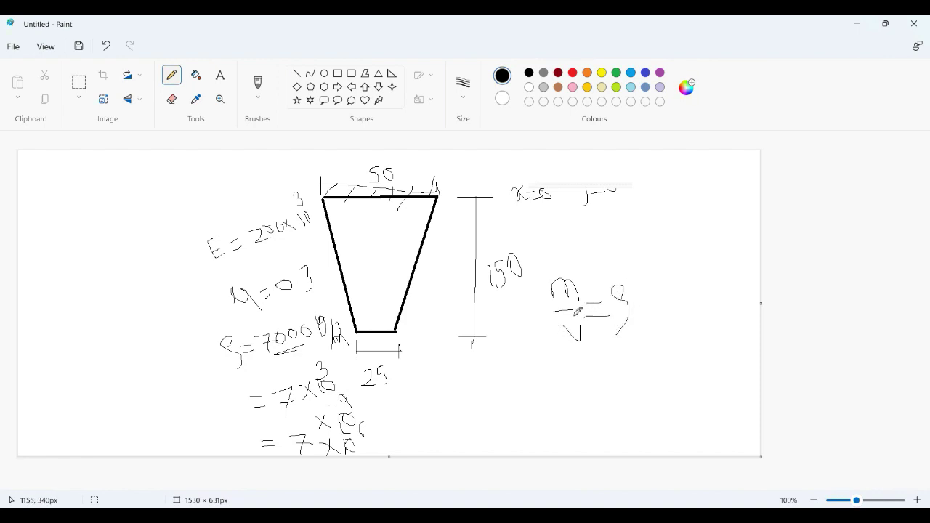
mouse_move(560, 325)
left_mouse_down()
mouse_move(577, 350)
mouse_move(587, 317)
left_mouse_up()
Step: Write the gravity value g = 9.81 m/s² and its conversion 9.81×10^3 below the density relation, and underline the conversion
mouse_move(475, 376)
left_mouse_down()
mouse_move(482, 419)
mouse_move(507, 389)
mouse_move(541, 379)
mouse_move(548, 398)
left_mouse_up()
left_click(492, 393)
left_click(557, 376)
mouse_move(571, 364)
left_mouse_down()
mouse_move(568, 378)
mouse_move(571, 363)
mouse_move(581, 385)
mouse_move(614, 362)
mouse_move(633, 393)
left_mouse_up()
mouse_move(646, 354)
left_mouse_down()
mouse_move(637, 380)
mouse_move(652, 350)
left_mouse_up()
left_click_drag(610, 378, 631, 369)
mouse_move(547, 423)
left_mouse_down()
mouse_move(561, 444)
mouse_move(562, 432)
mouse_move(577, 431)
mouse_move(574, 418)
mouse_move(588, 437)
left_mouse_up()
mouse_move(621, 405)
left_mouse_down()
mouse_move(608, 432)
mouse_move(625, 427)
left_mouse_up()
mouse_move(626, 410)
left_mouse_down()
mouse_move(604, 428)
mouse_move(636, 405)
mouse_move(637, 427)
mouse_move(656, 397)
mouse_move(645, 408)
left_mouse_up()
mouse_move(581, 446)
left_mouse_down()
mouse_move(663, 429)
mouse_move(642, 430)
left_mouse_up()
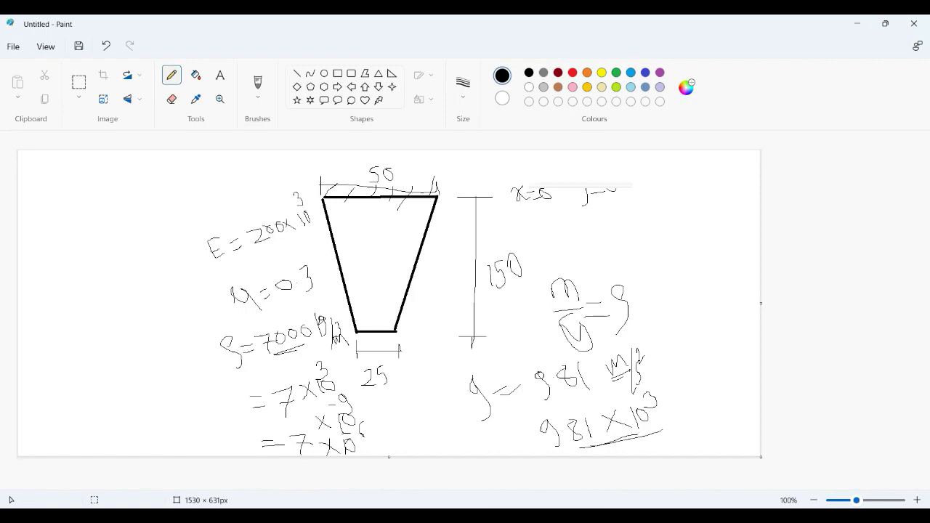
Step: Switch to ANSYS and apply the GUI filtering preferences with the Structural discipline
key("alt+Tab")
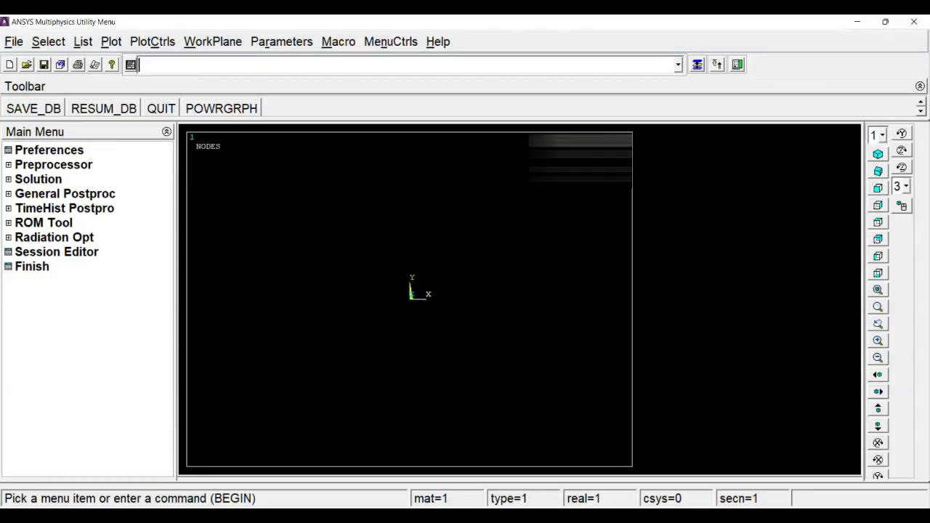
left_click(68, 152)
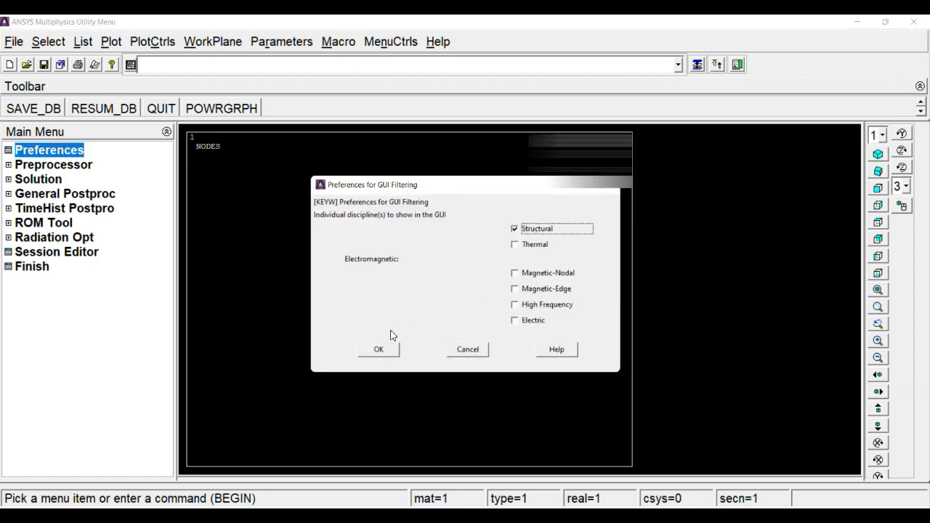
left_click(379, 349)
Step: Add a BEAM188 element from the Beam category as element type 1
left_click(78, 167)
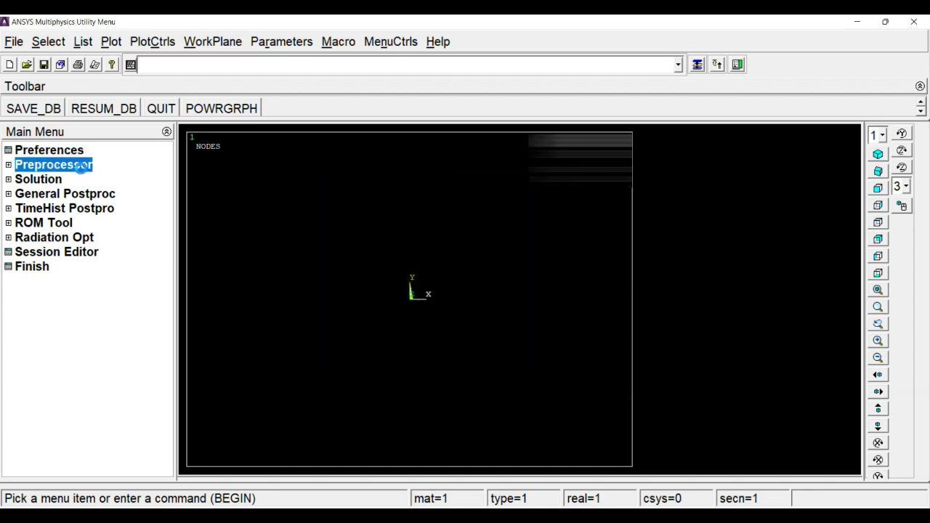
left_click(76, 180)
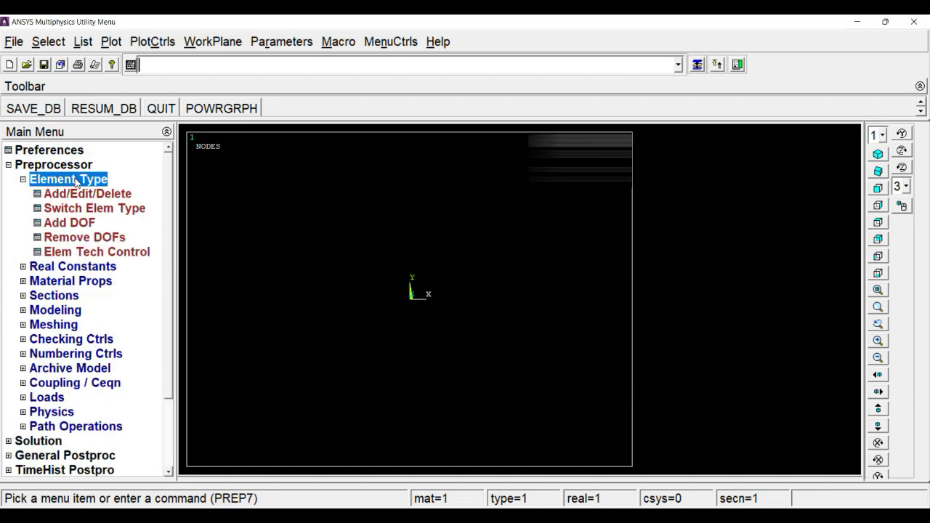
left_click(72, 194)
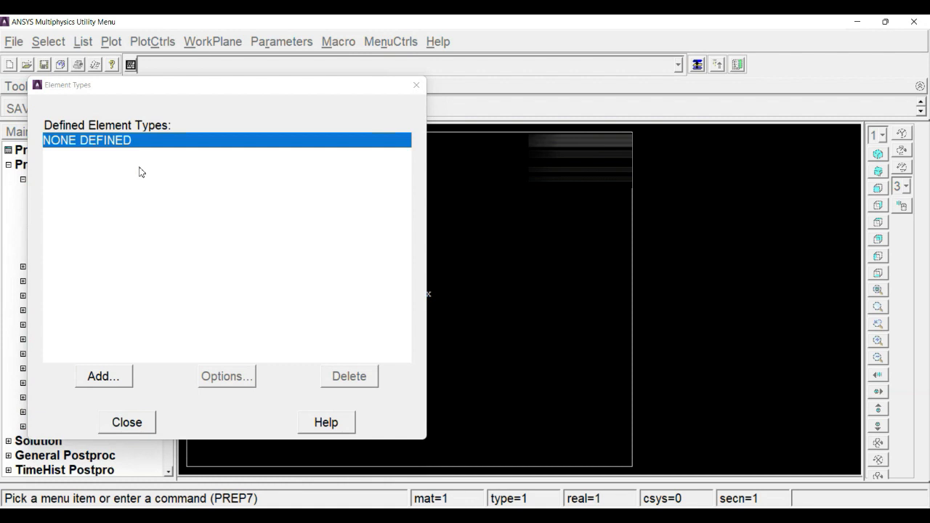
left_click(125, 374)
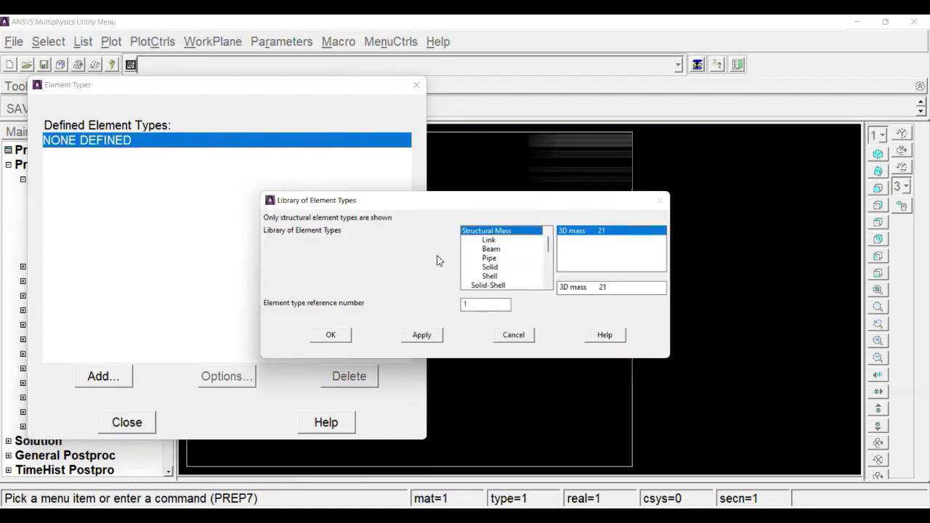
left_click(493, 250)
left_click(339, 335)
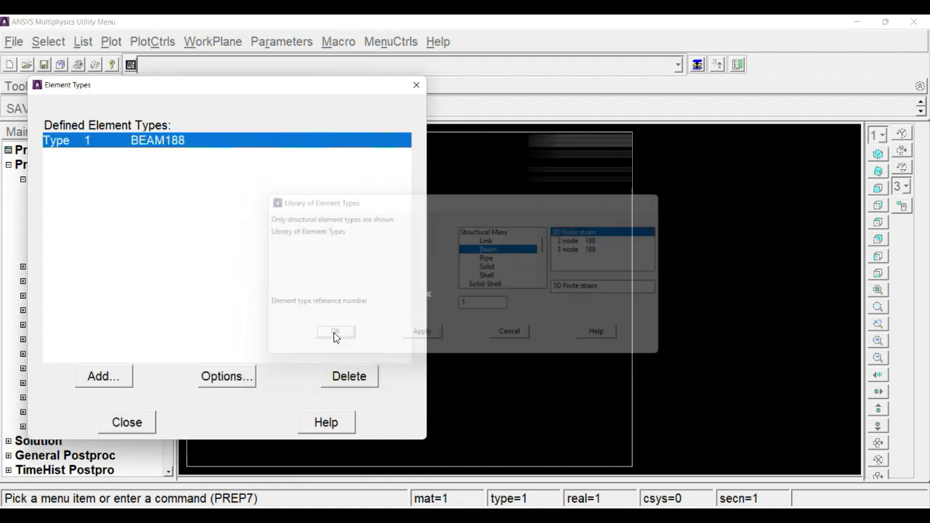
left_click(134, 422)
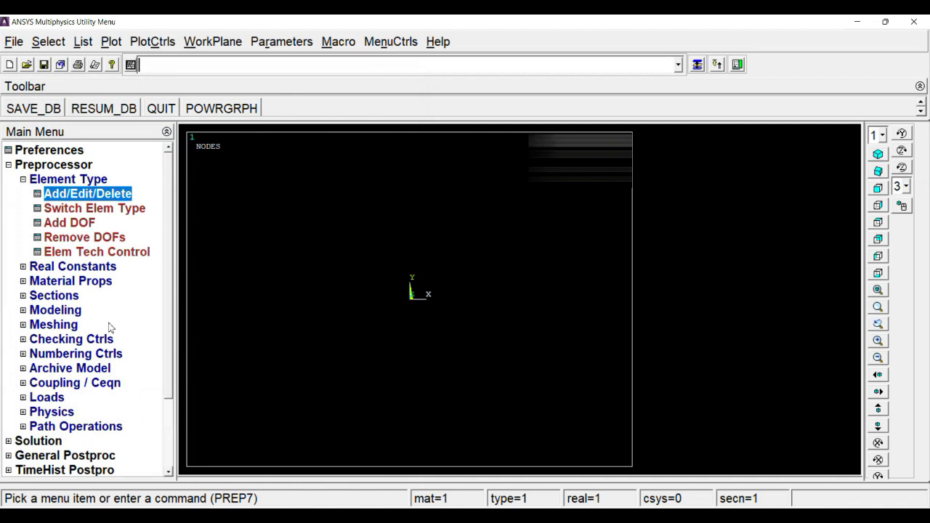
left_click(68, 181)
Step: Define a linear elastic isotropic model for material 1 with EX 200000 and PRXY 0.3
left_click(59, 210)
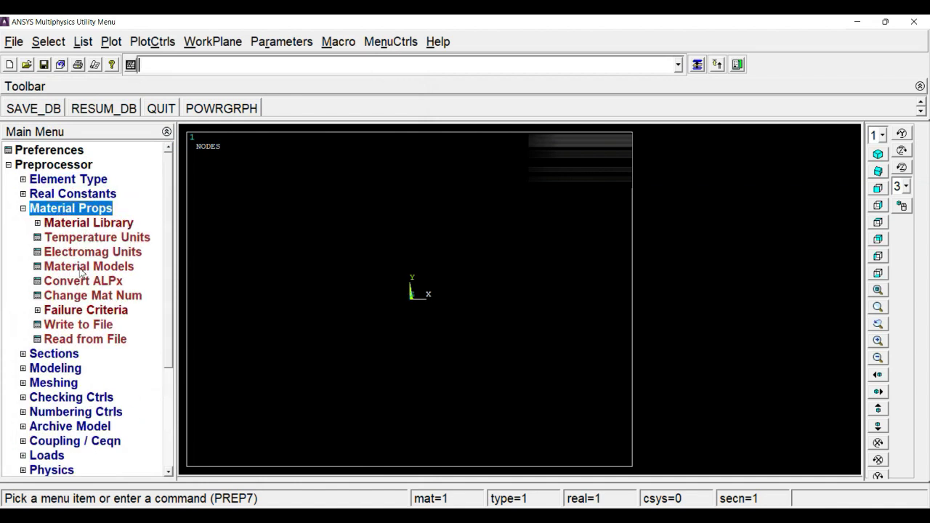
left_click(81, 271)
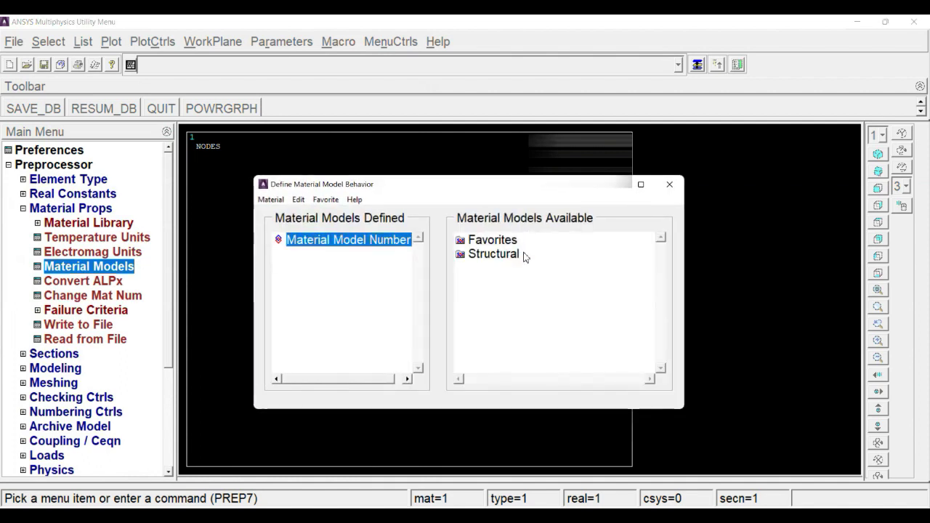
double_click(500, 257)
double_click(501, 270)
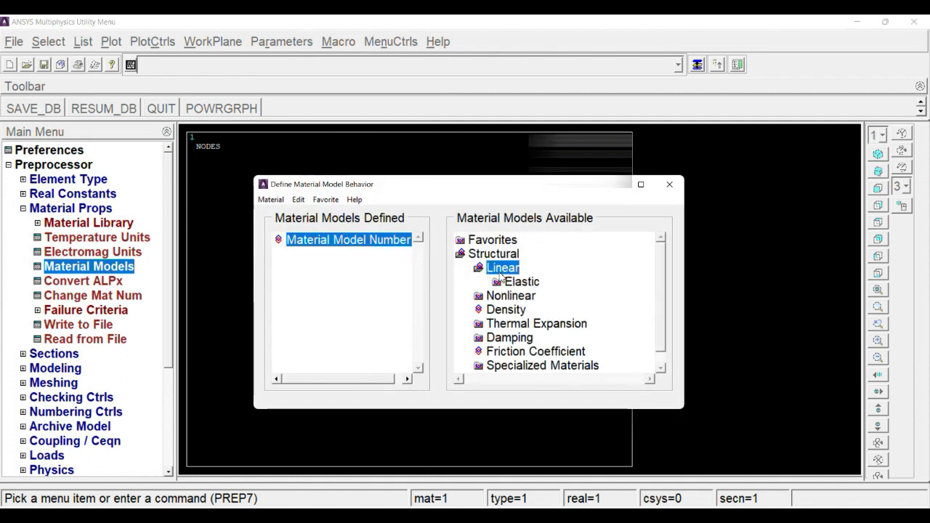
double_click(526, 283)
double_click(554, 302)
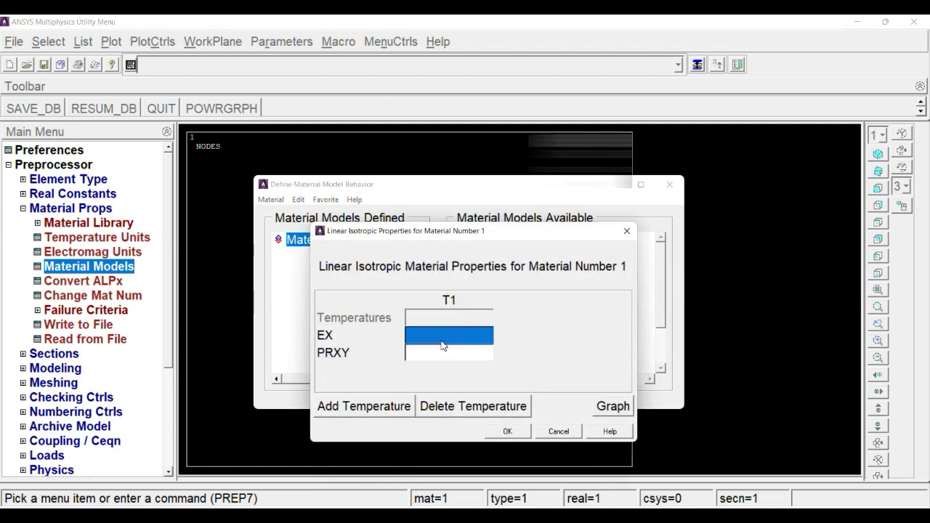
type("200")
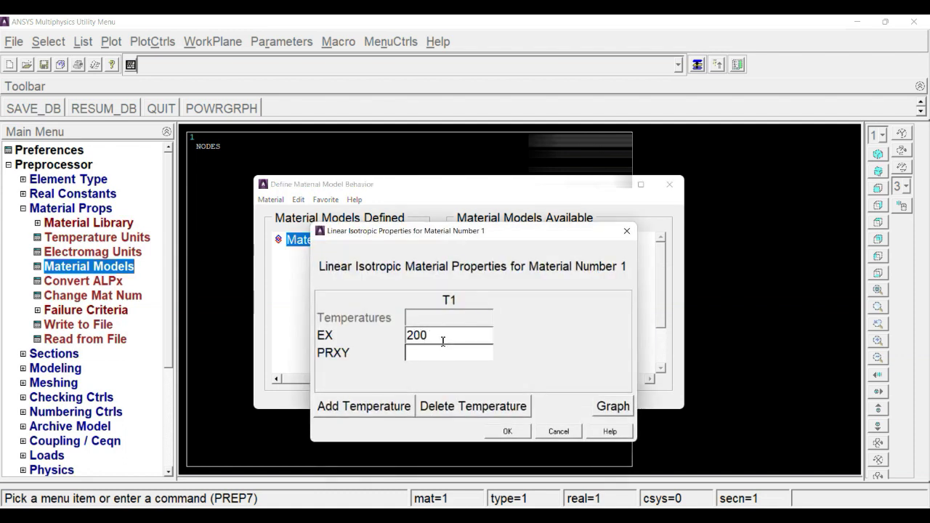
type("000")
left_click(439, 356)
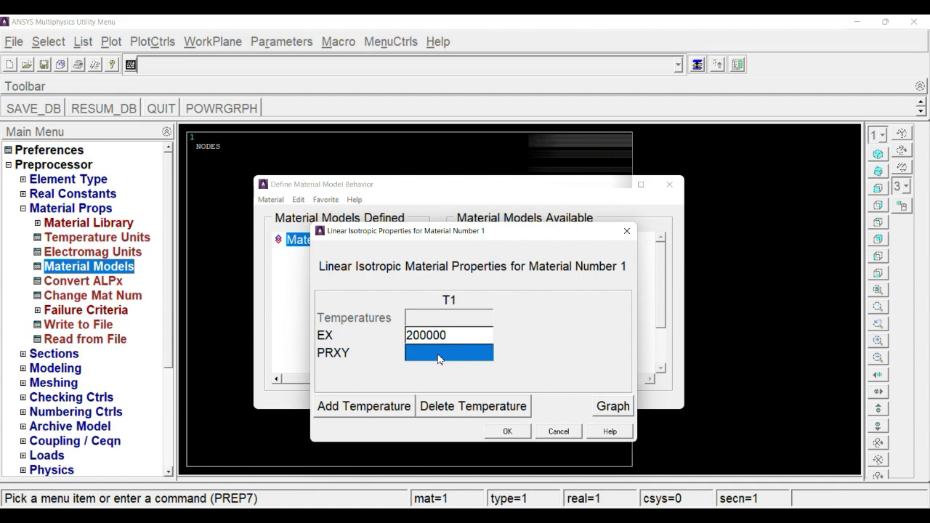
type("0.3")
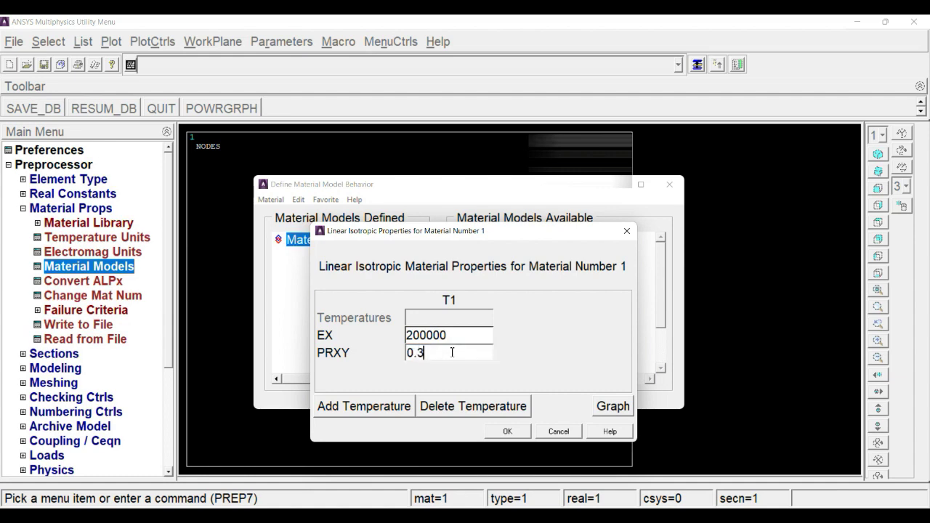
left_click(507, 430)
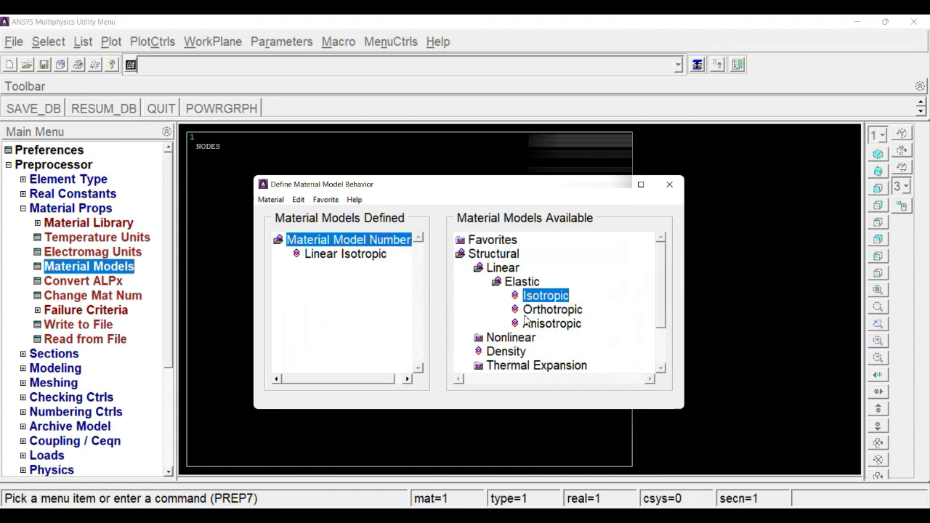
Step: Try to enter 7*10^-6 as the density of material 1
double_click(507, 352)
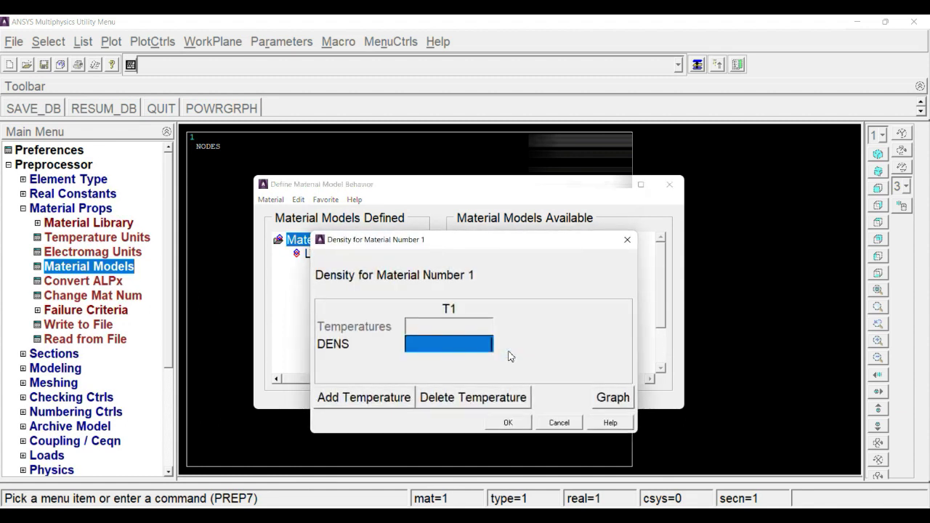
type("7")
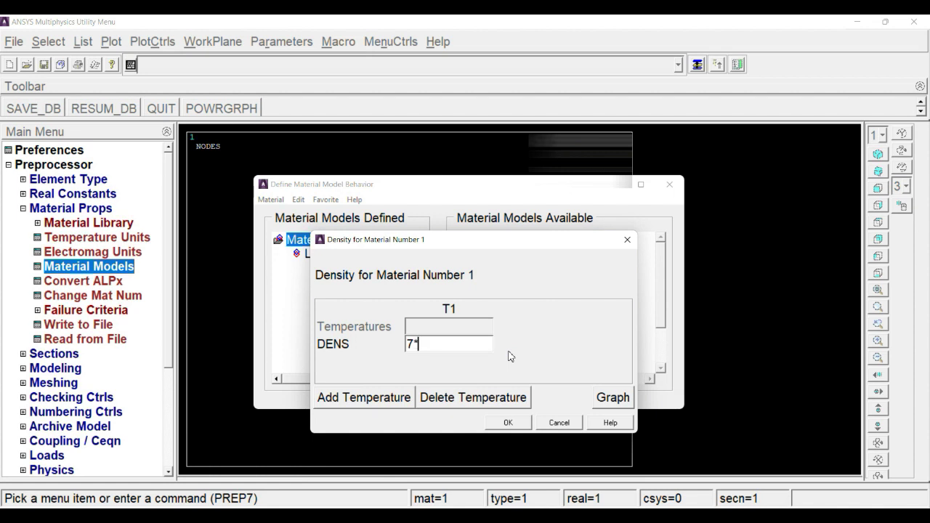
type("*10^-6")
left_click(508, 423)
Step: Set the density of material 1 to 0.000007 and finish defining the material models
left_click_drag(466, 345, 407, 347)
type("0.00000")
key("BackSpace")
type("07")
left_click(505, 424)
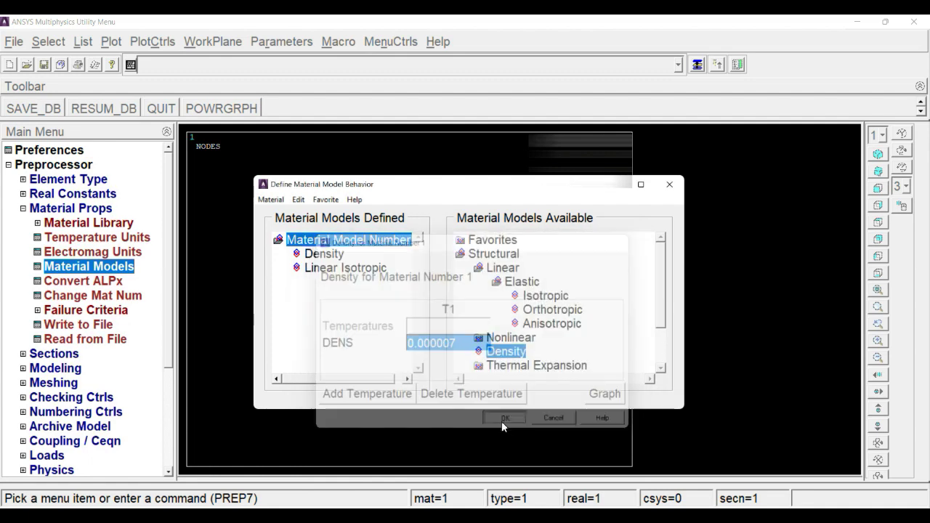
left_click(668, 185)
left_click(71, 207)
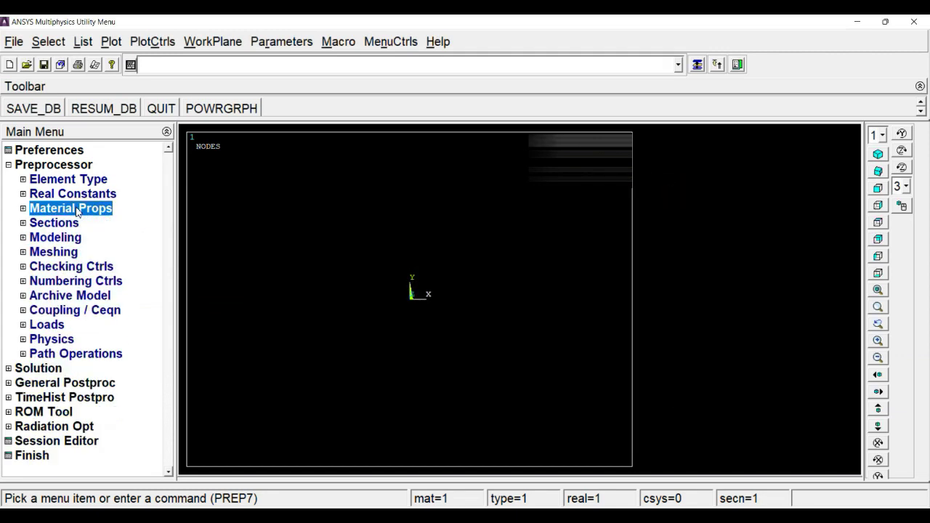
Step: Define common beam section 1 as a solid circle with radius 50/2
left_click(73, 223)
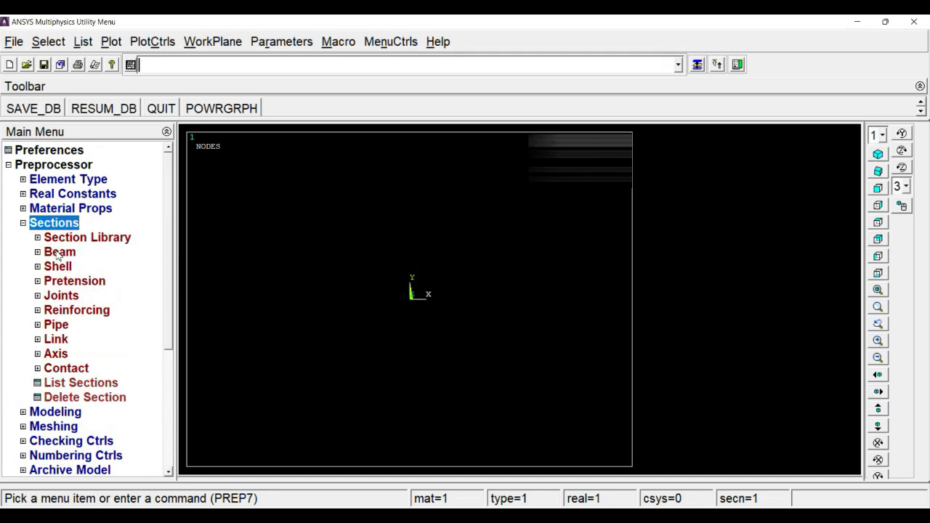
left_click(59, 252)
left_click(66, 266)
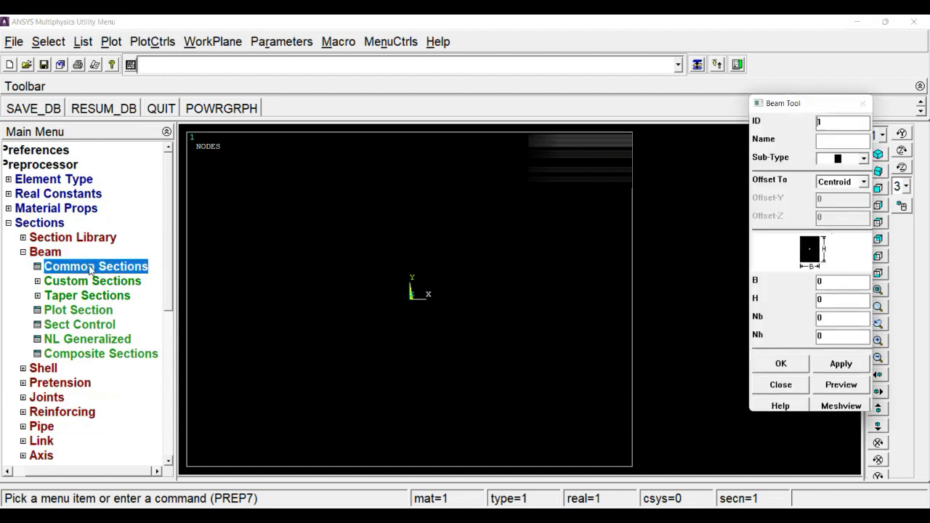
left_click(862, 159)
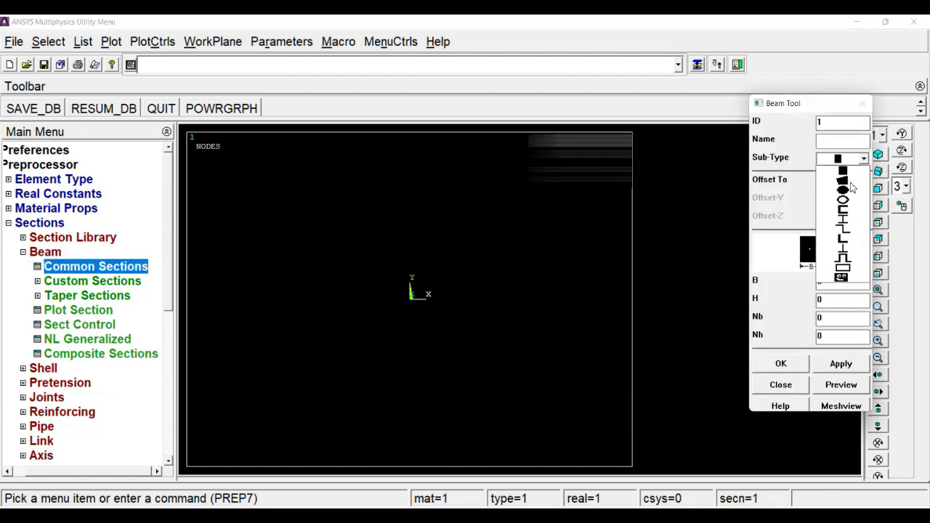
left_click(853, 191)
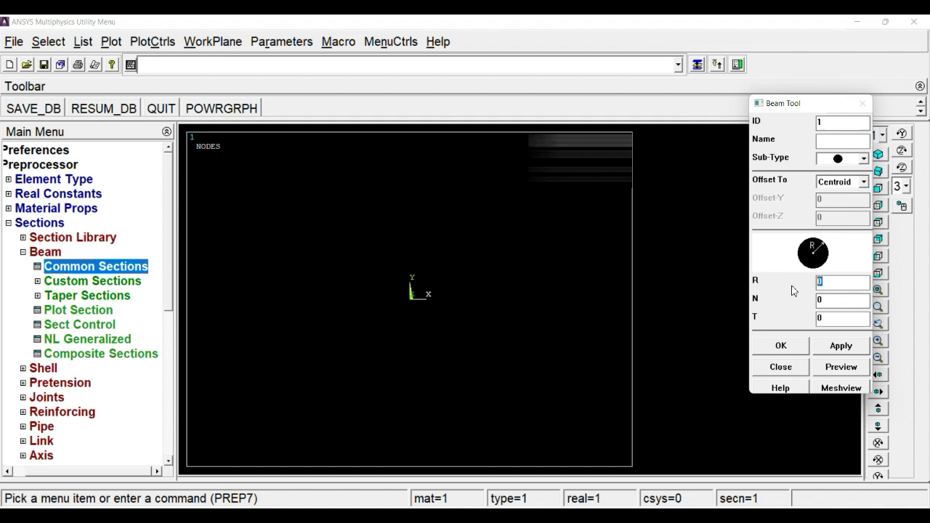
type("50/2")
left_click(836, 348)
Step: Define common beam section 2 as a solid circle with radius 25/2
type("2")
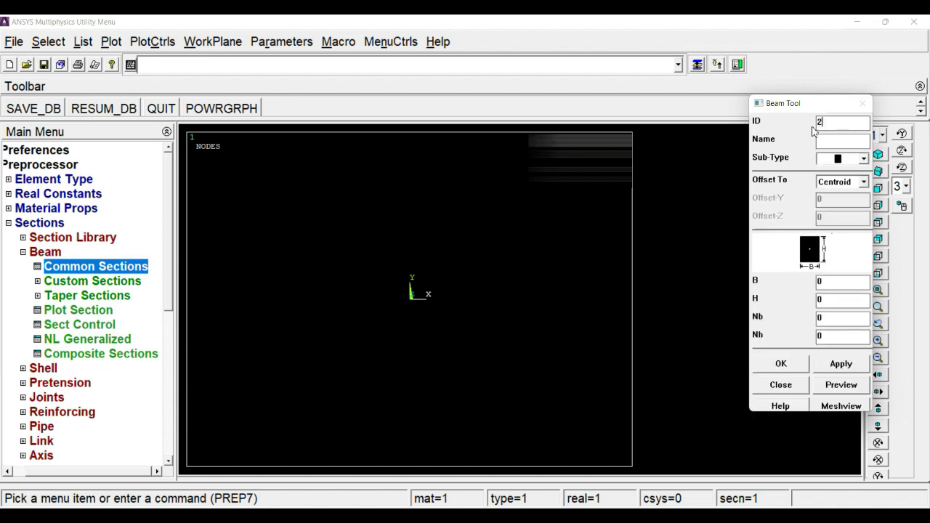
left_click(859, 159)
left_click(845, 191)
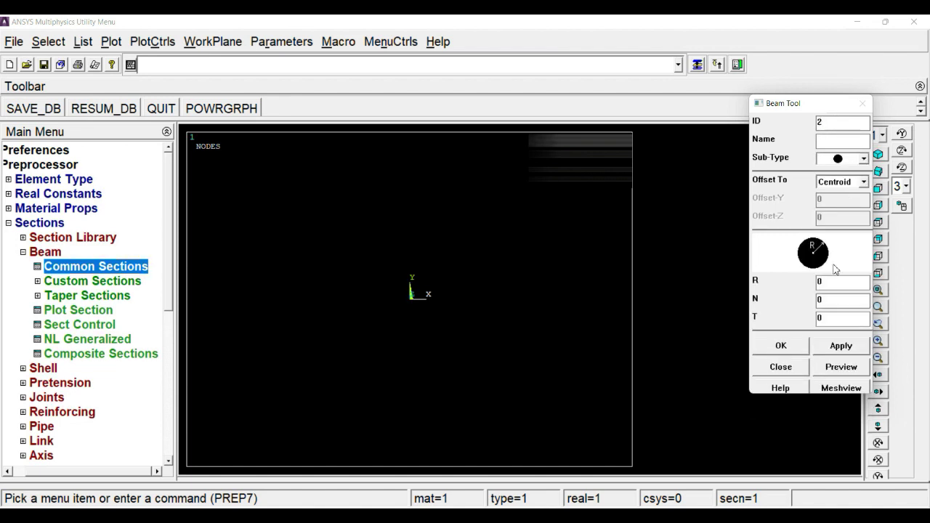
type("25/2")
left_click(776, 347)
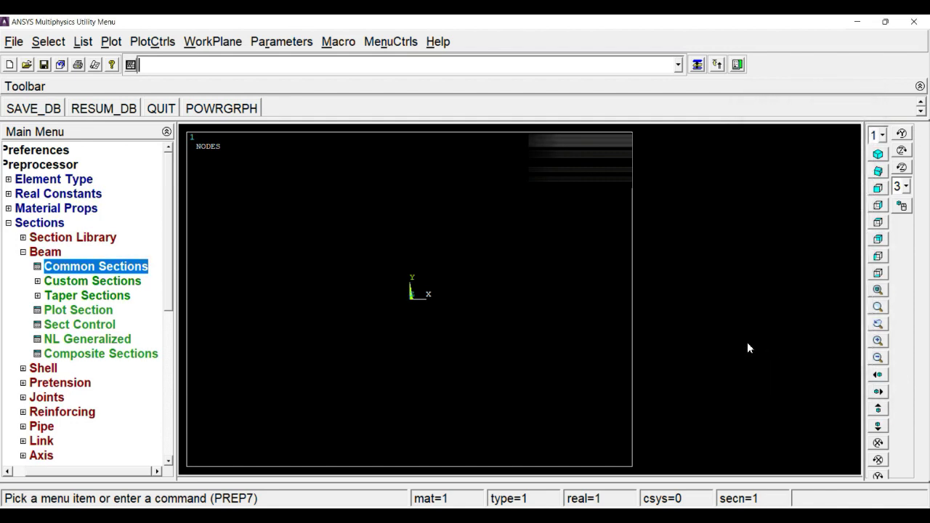
Step: Create taper section 3 named Taper by XYZ location, from section 1 to section 2, with the ending section at X 0, Y -150
left_click(114, 298)
left_click(114, 312)
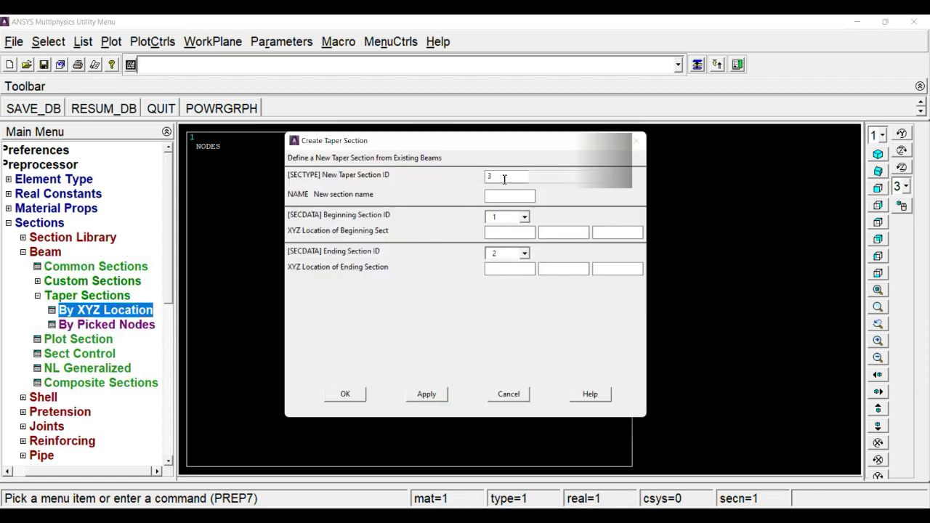
left_click_drag(504, 179, 487, 180)
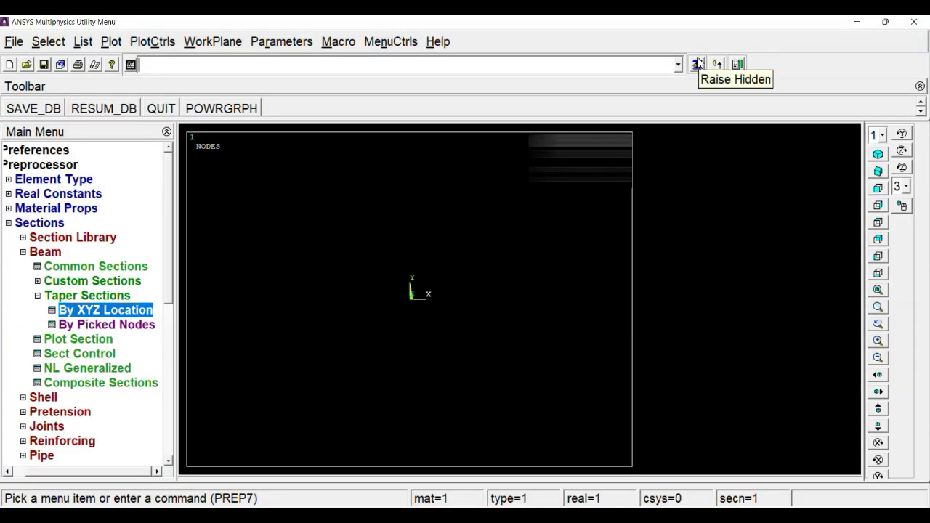
left_click(697, 64)
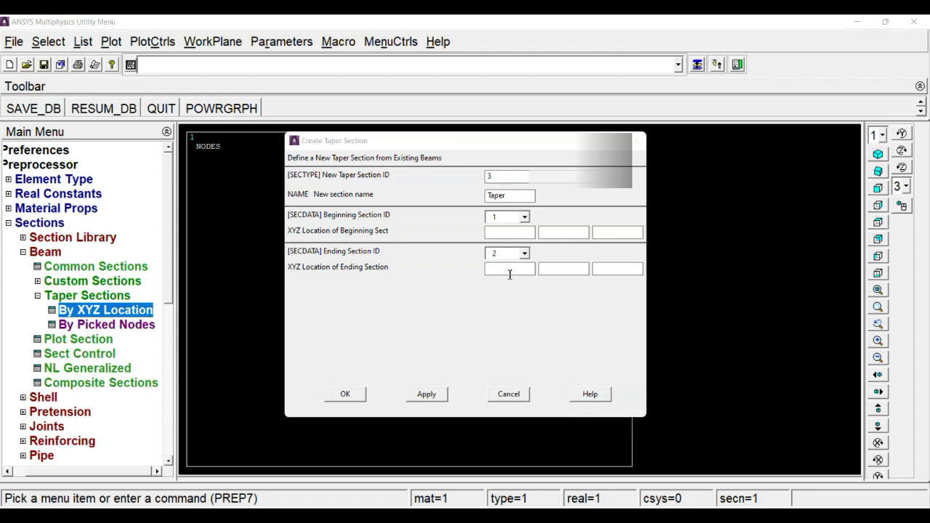
left_click(510, 269)
type("-150")
left_click_drag(505, 268, 489, 269)
type("0")
left_click(571, 270)
type("-150")
left_click(354, 394)
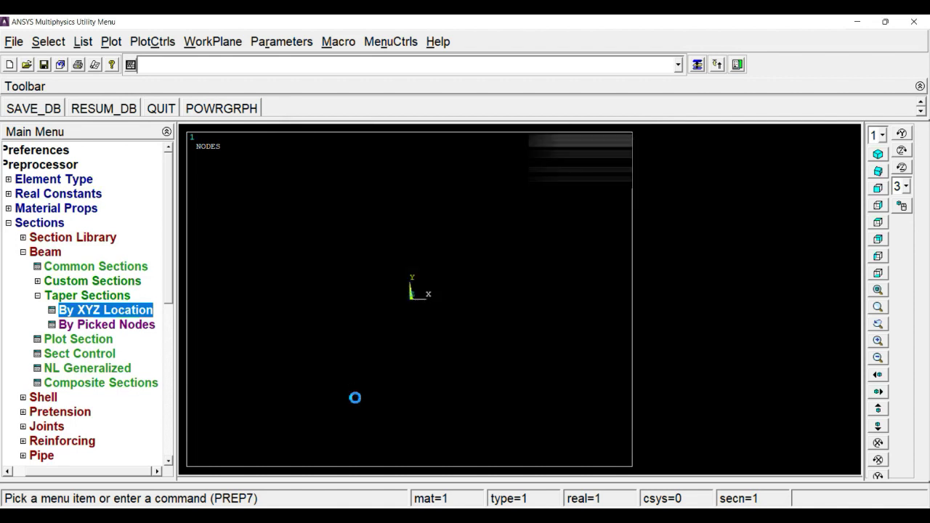
Step: Create keypoint 1 in the active coordinate system with its location left blank for the origin
double_click(54, 256)
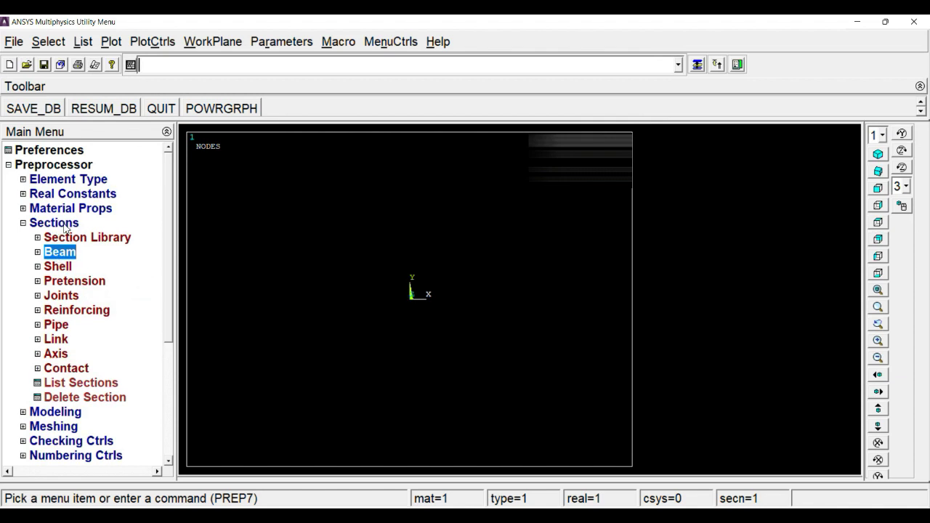
left_click(60, 227)
left_click(72, 240)
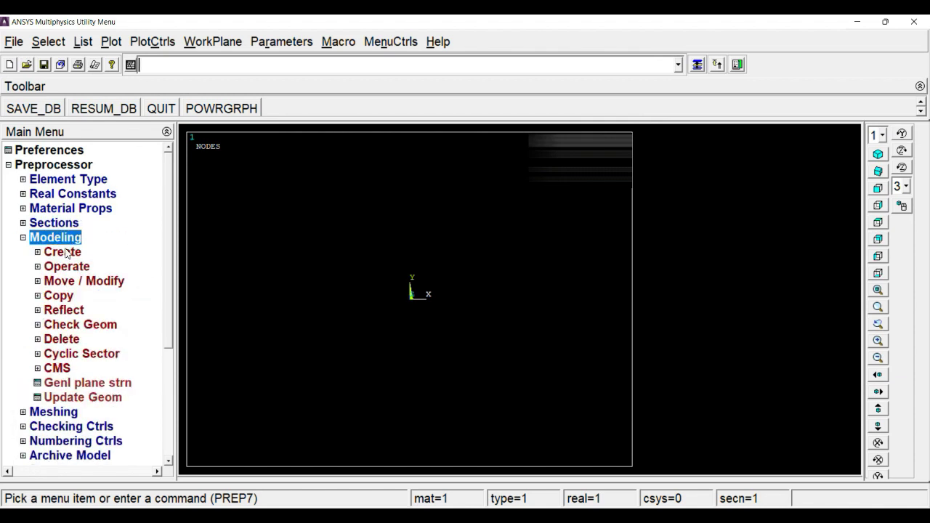
left_click(64, 252)
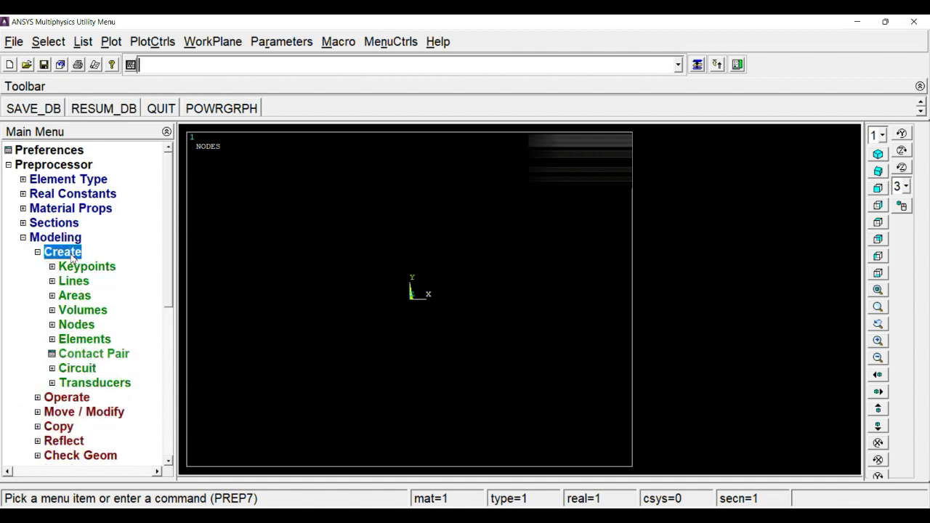
left_click(84, 267)
left_click(90, 294)
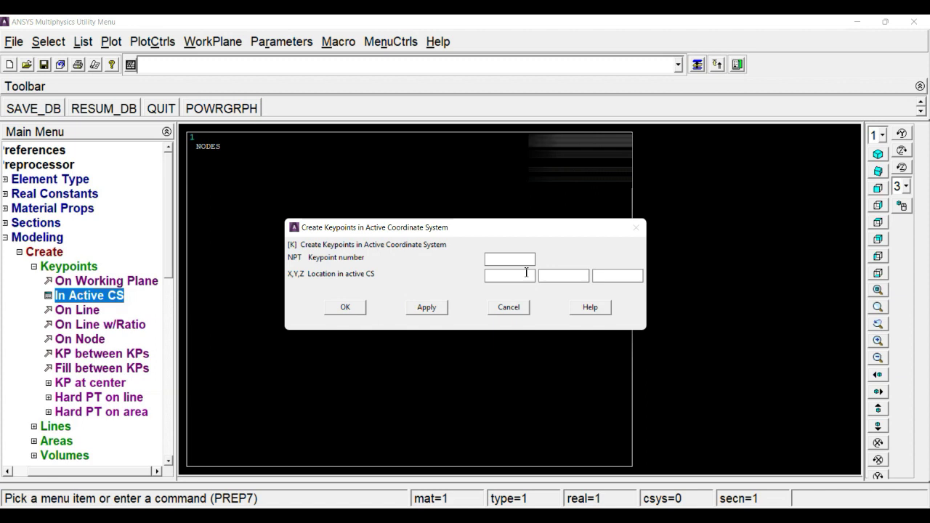
left_click(438, 311)
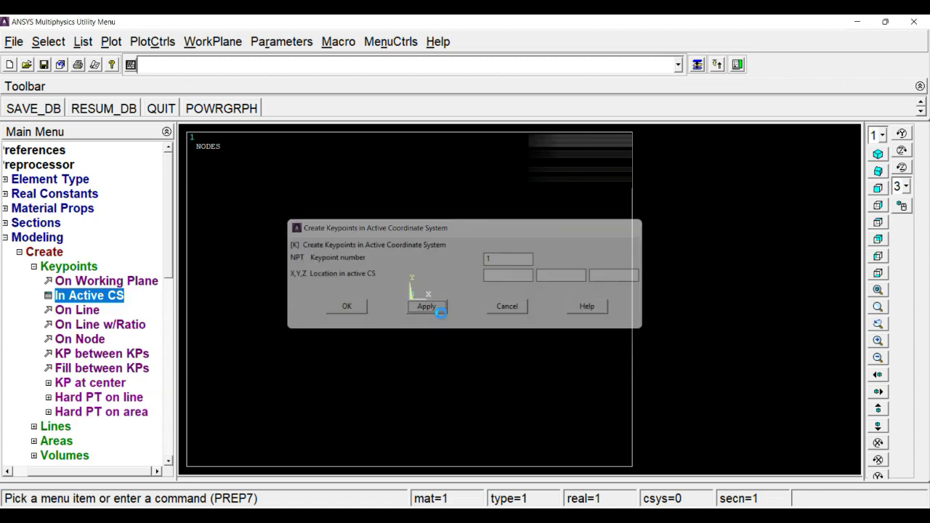
Step: Create keypoint 2 in the active coordinate system at Y -150
double_click(504, 261)
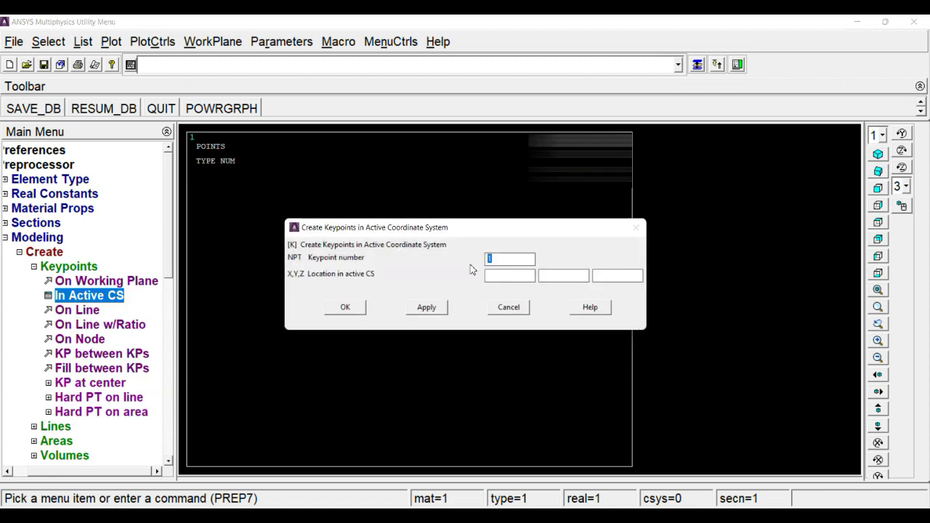
type("2")
left_click(576, 274)
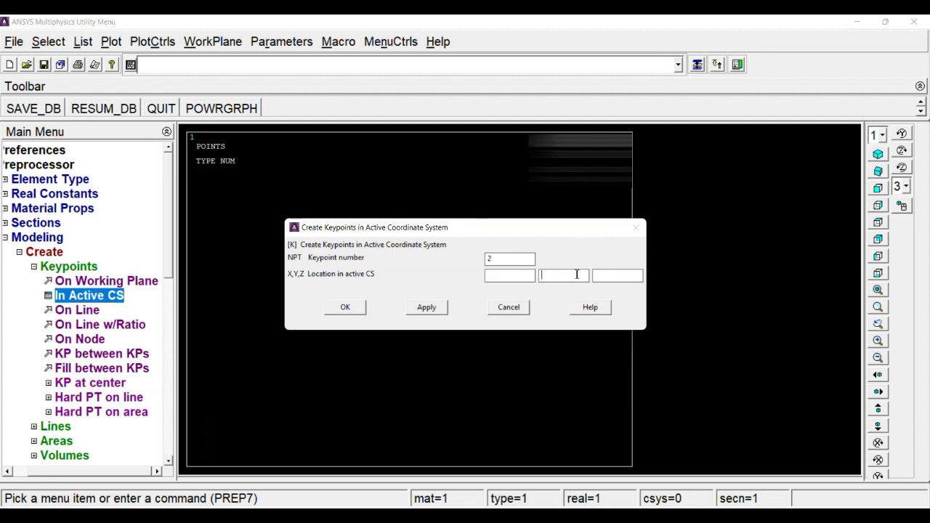
type("-150")
left_click(344, 308)
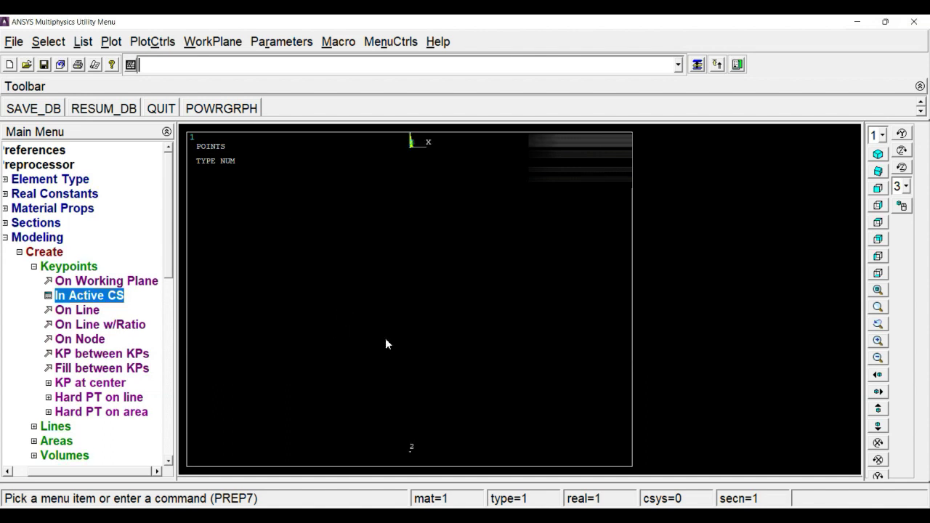
Step: Create a straight line between keypoints 1 and 2
left_click(59, 267)
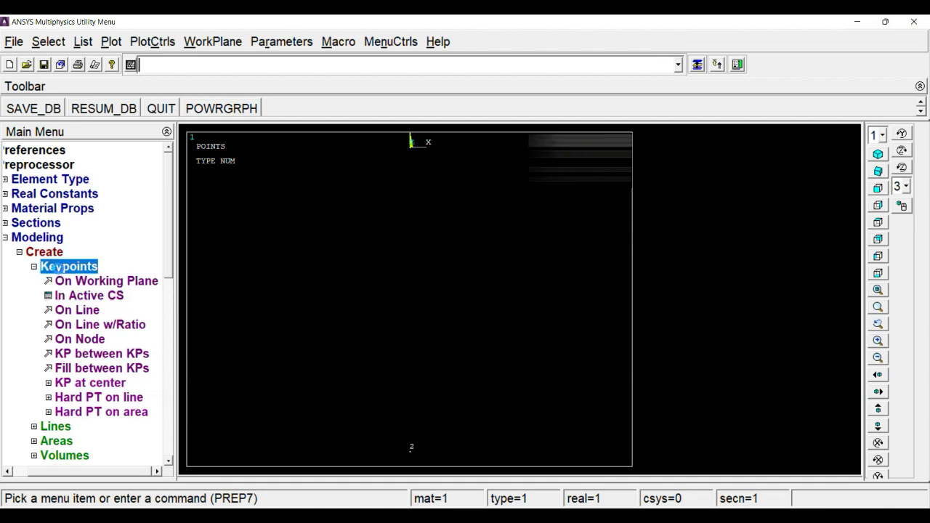
left_click(73, 280)
left_click(88, 295)
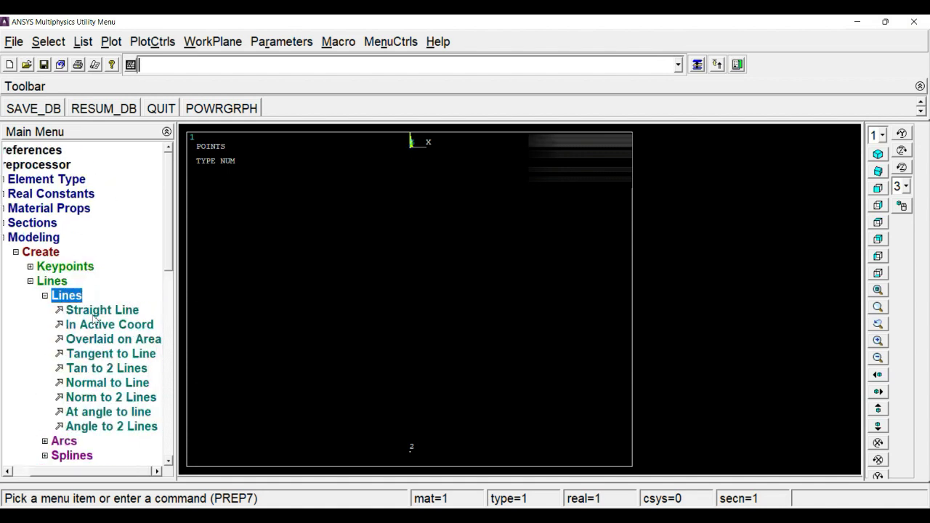
left_click(119, 311)
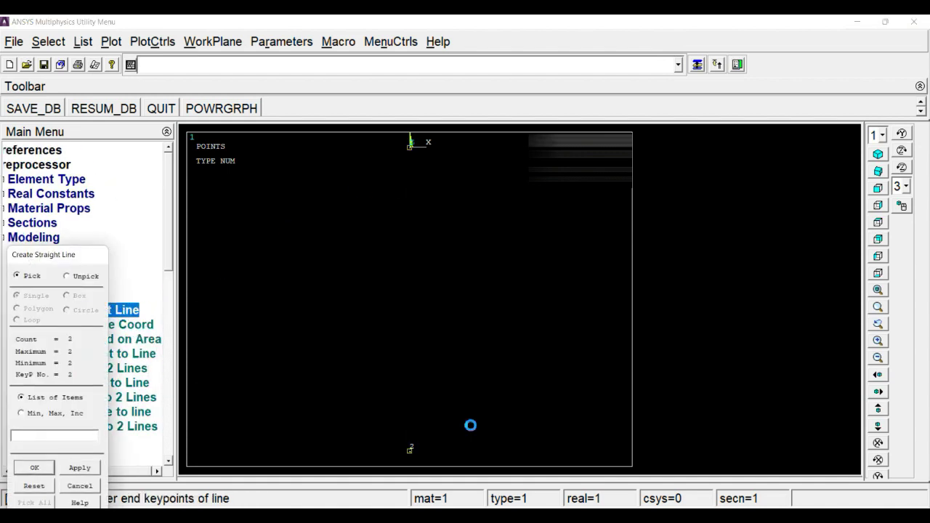
left_click(34, 467)
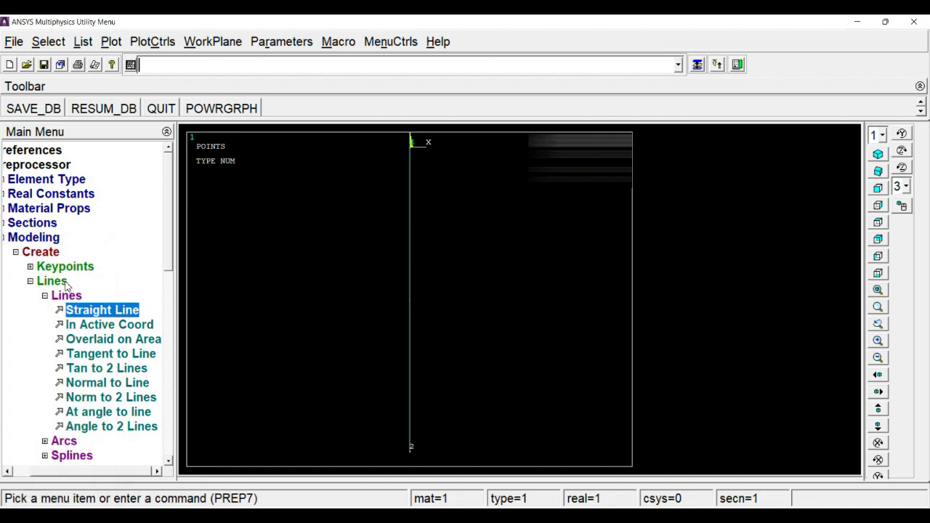
Step: Assign material 1, element type 1 BEAM188 and section 3 Taper to the vertical line as its mesh attributes
left_click(69, 282)
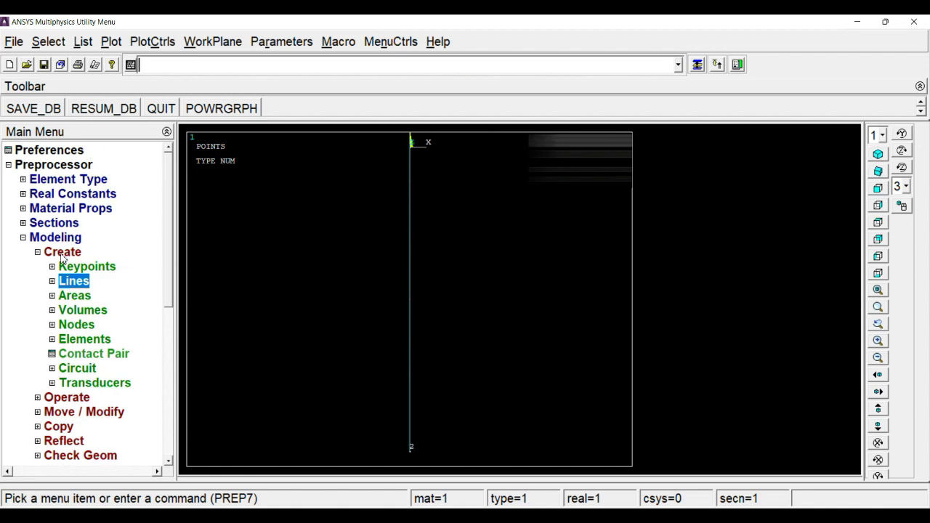
left_click(63, 255)
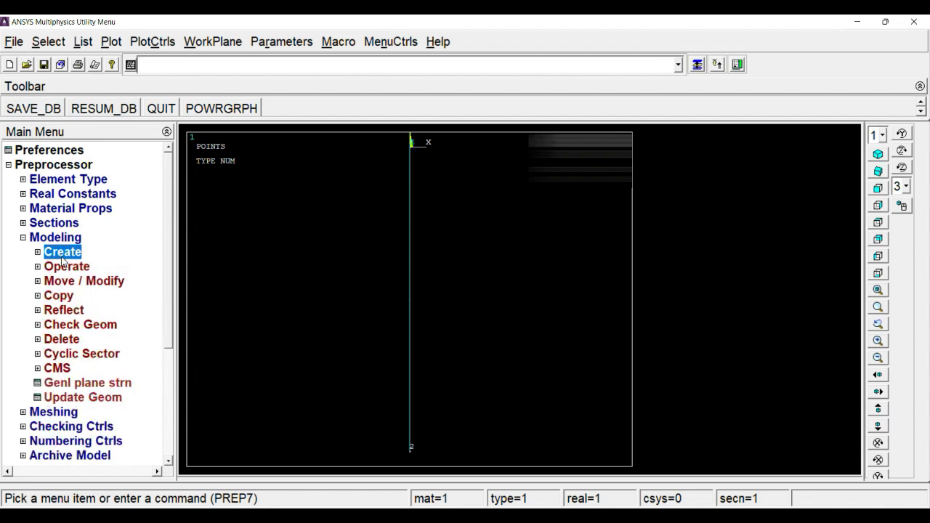
left_click(76, 245)
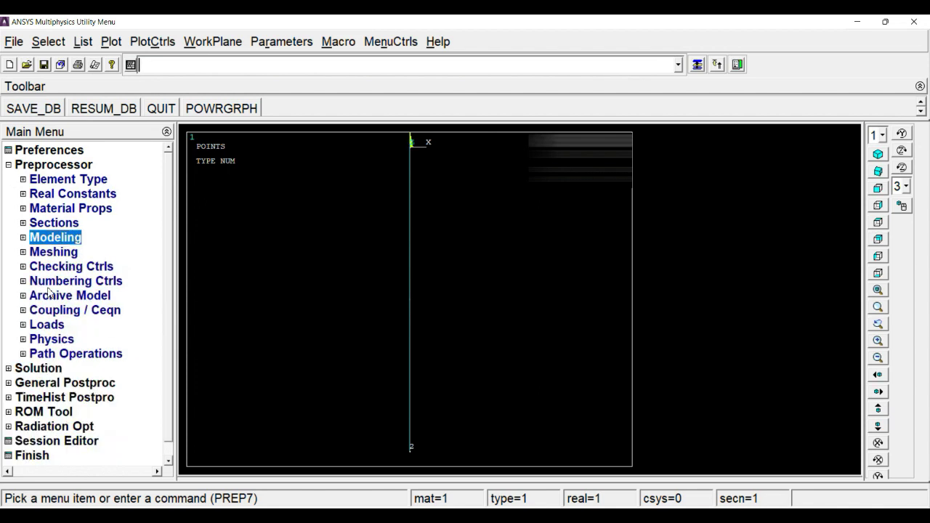
left_click(60, 253)
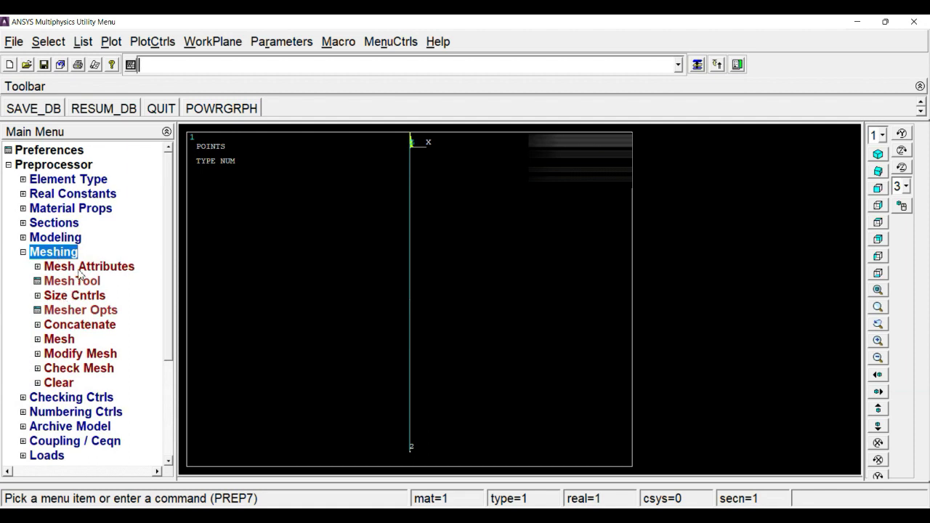
left_click(80, 269)
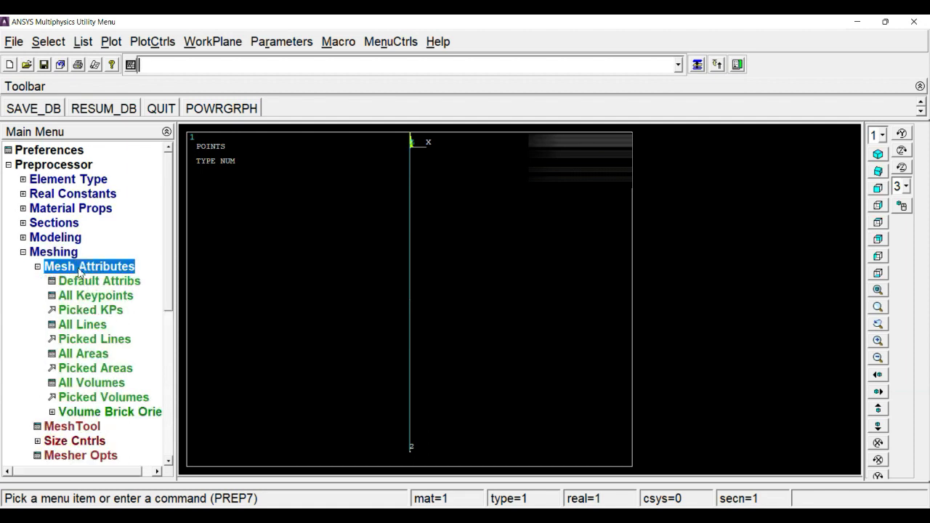
left_click(80, 338)
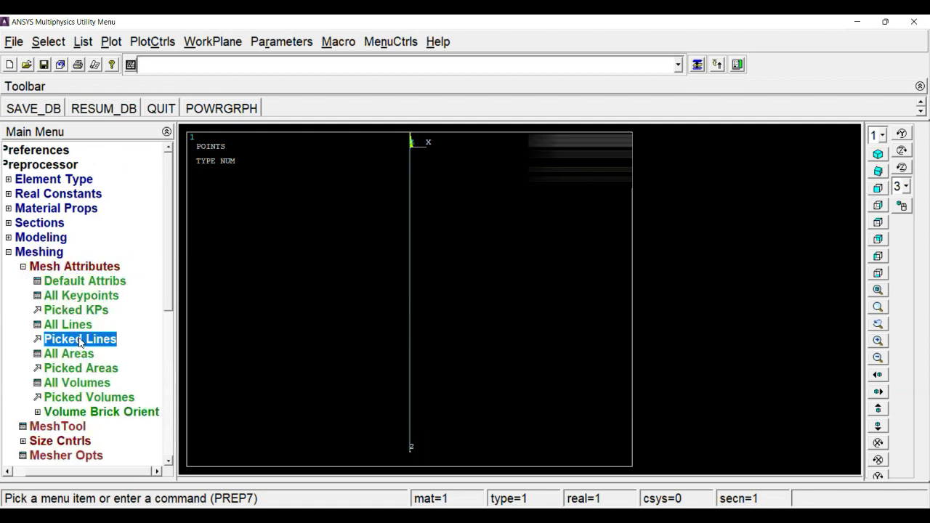
left_click(487, 324)
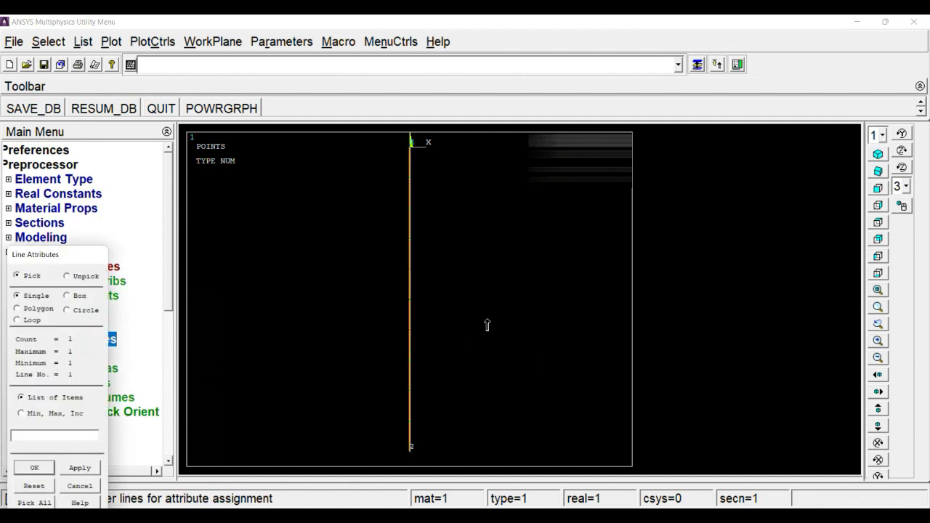
left_click(35, 468)
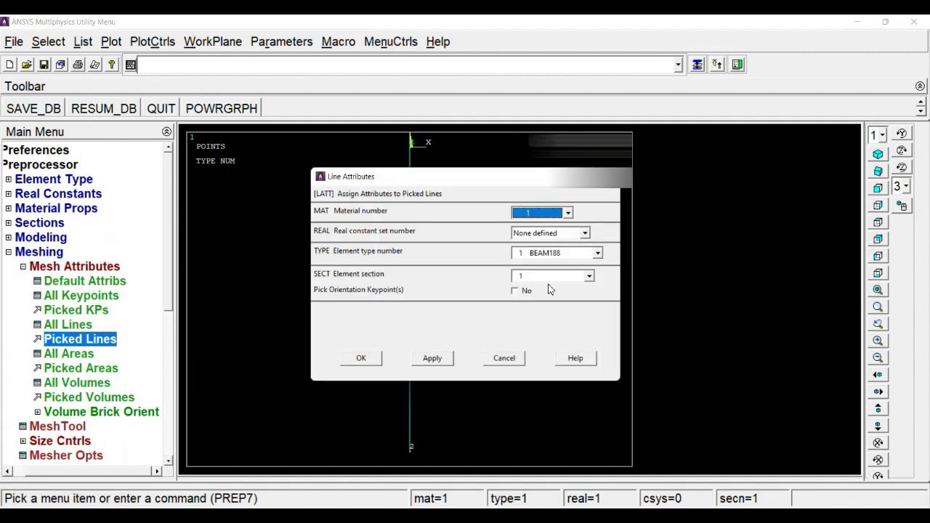
left_click(554, 276)
left_click(546, 307)
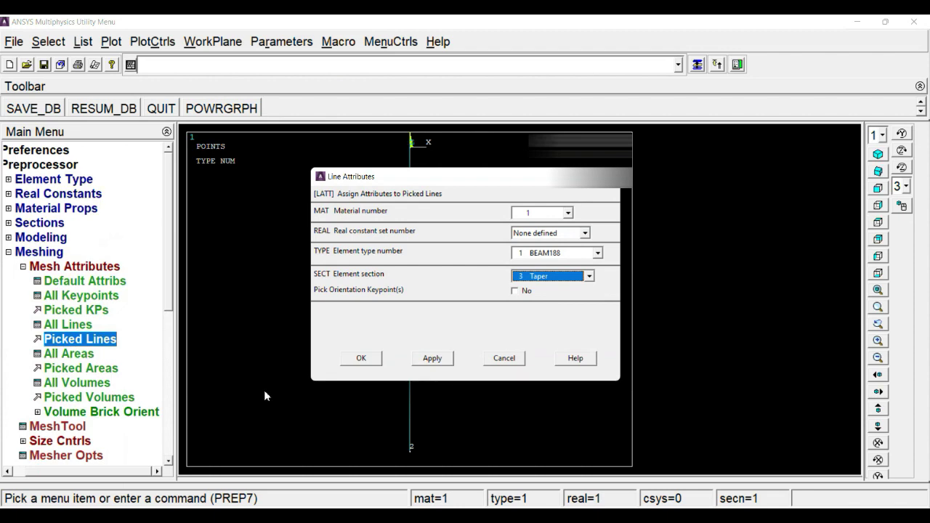
left_click(361, 357)
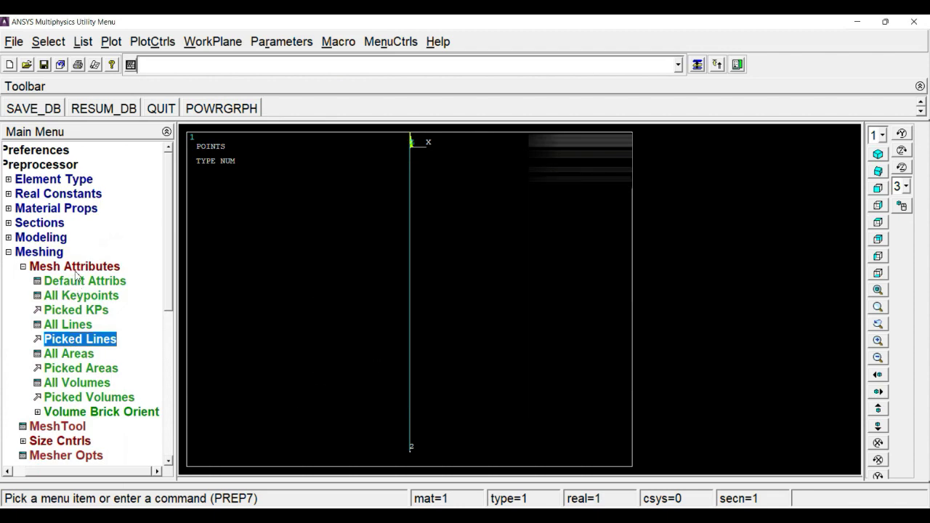
Step: Set the vertical line's mesh sizing to 10 element divisions
left_click(75, 268)
left_click(79, 284)
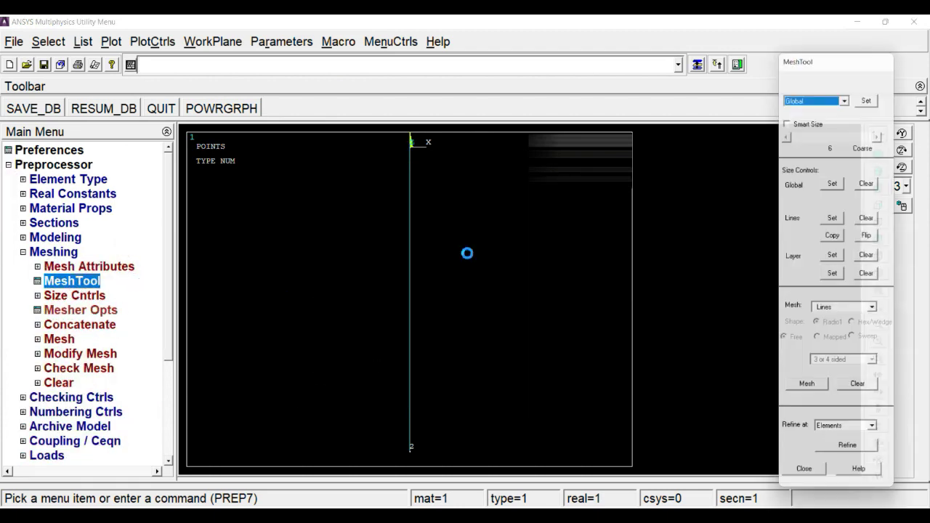
left_click(840, 219)
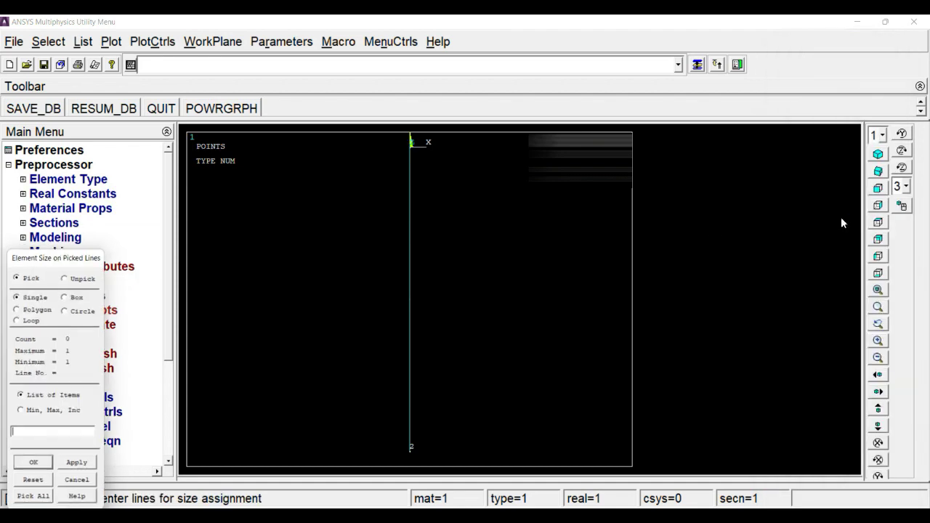
left_click(436, 284)
left_click(32, 464)
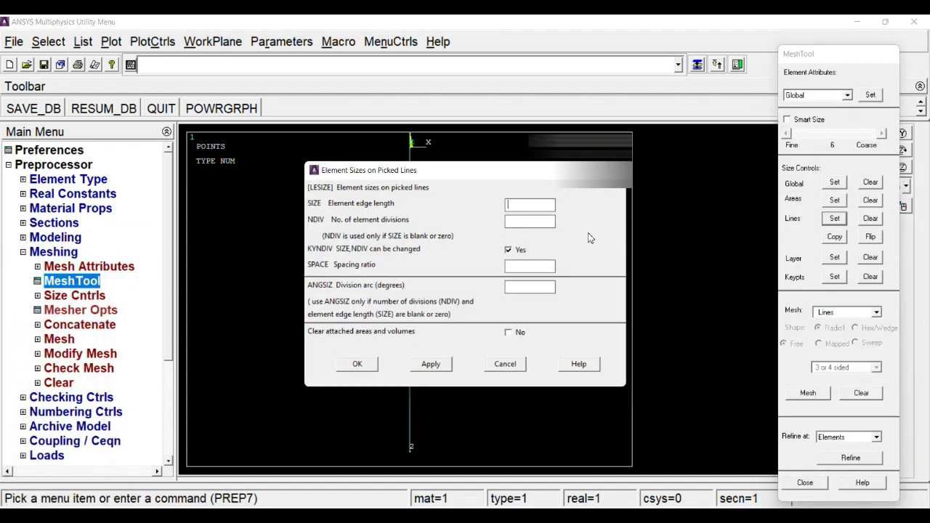
type("10")
left_click(368, 363)
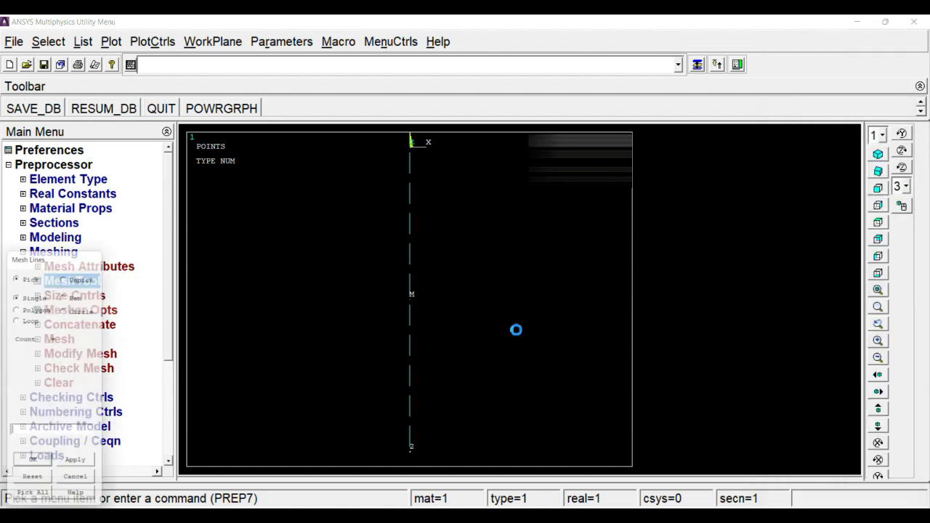
Step: Mesh the vertical line with beam elements
left_click(819, 395)
left_click(34, 467)
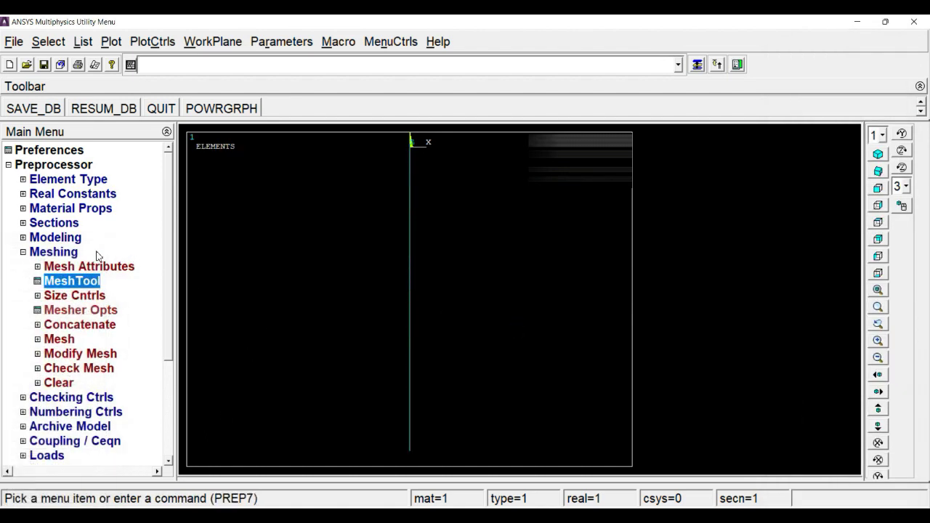
left_click(65, 253)
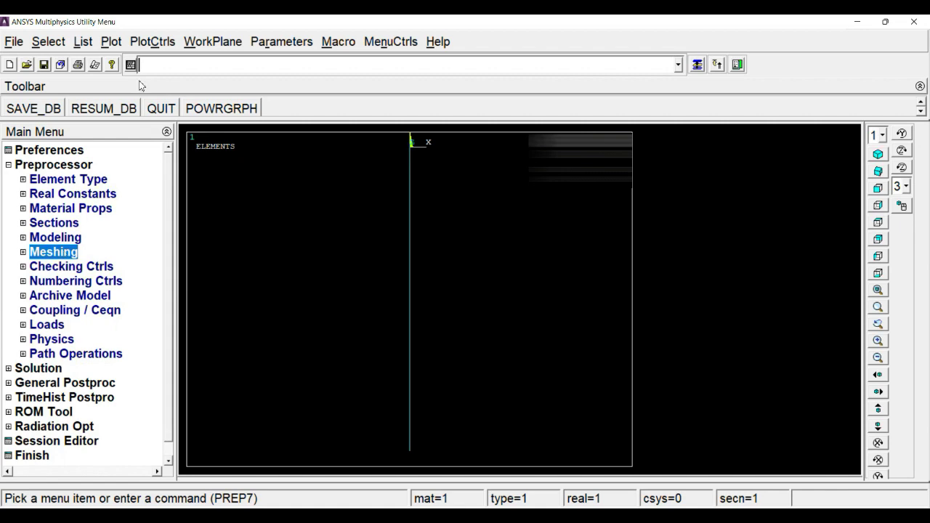
Step: Turn on the display of element shapes so the bar is drawn with its tapered cross-section
left_click(153, 41)
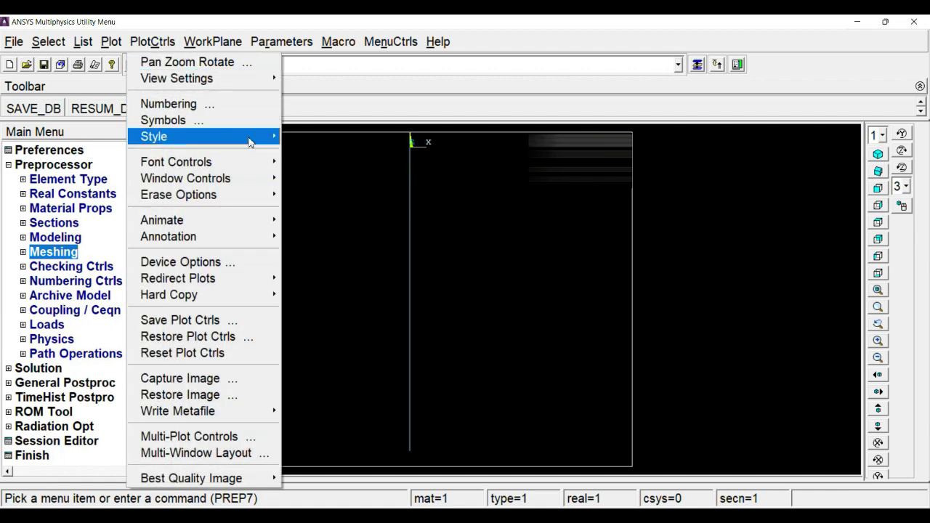
mouse_move(250, 137)
left_click(347, 154)
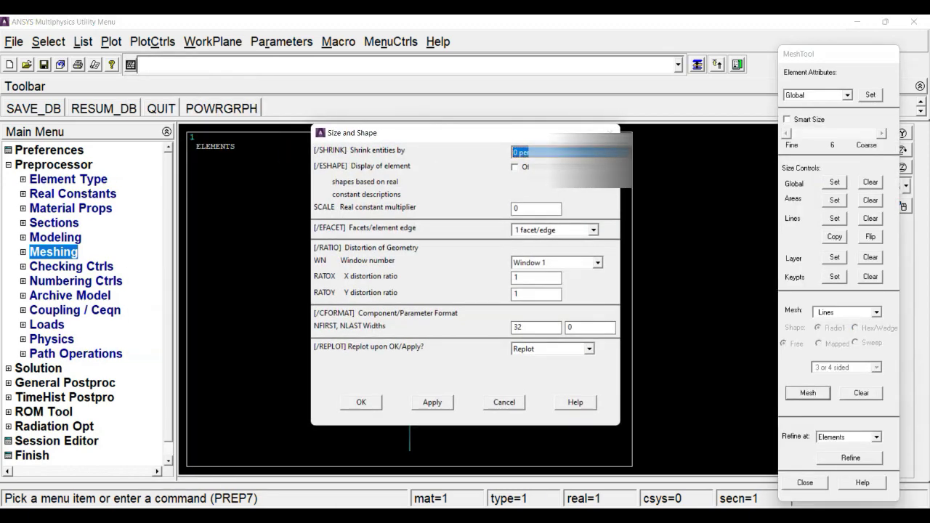
left_click(359, 402)
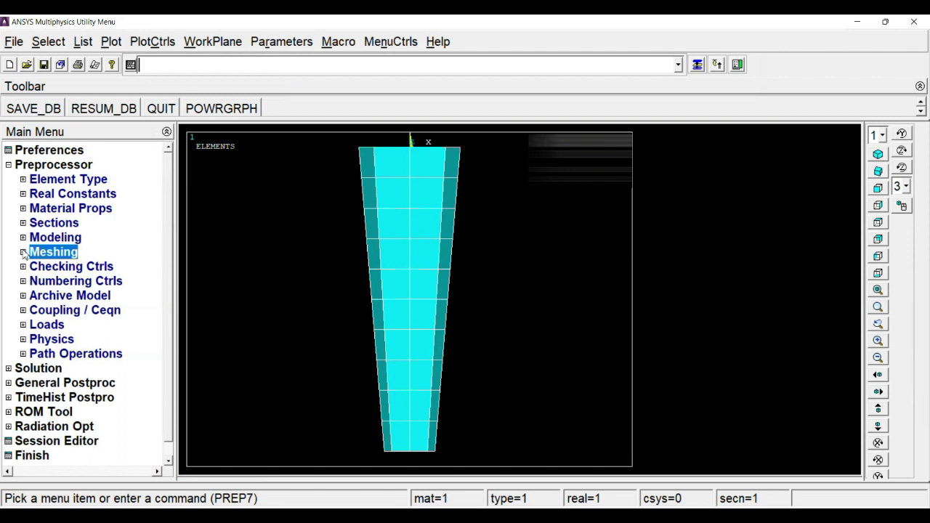
Step: Constrain all DOF on the keypoint at the bar's upper end, leaving the displacement value blank
left_click(48, 325)
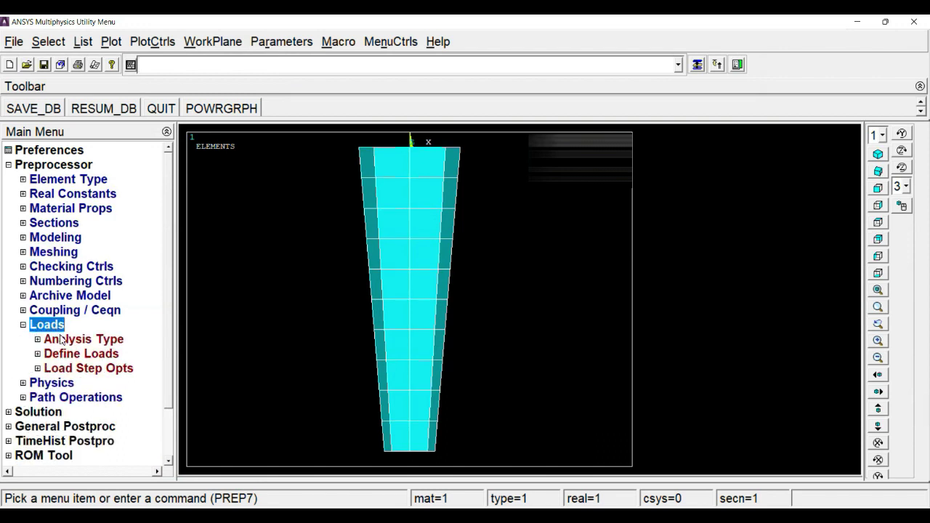
left_click(88, 355)
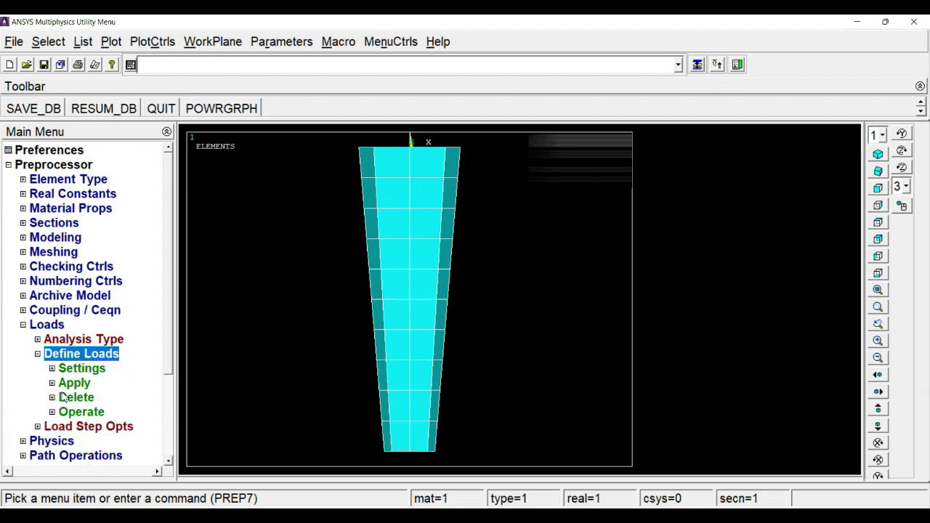
left_click(80, 385)
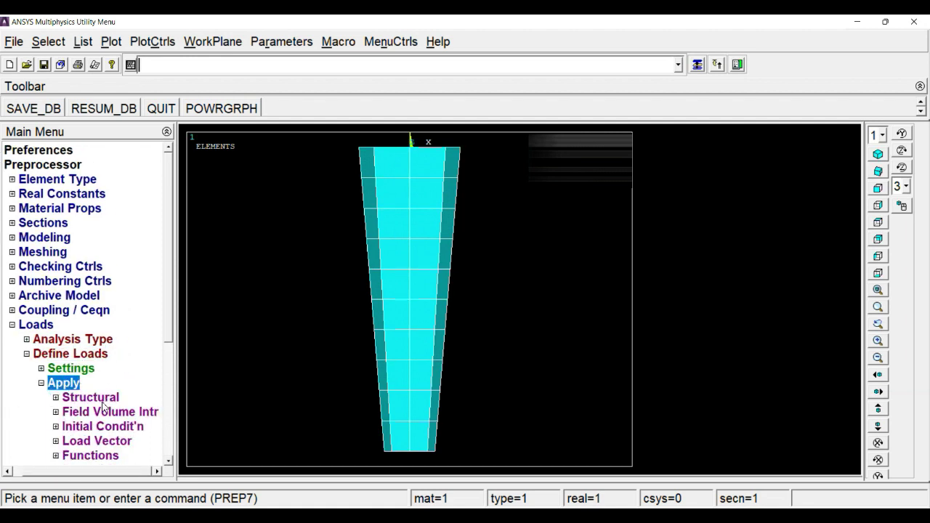
left_click(106, 398)
left_click(117, 413)
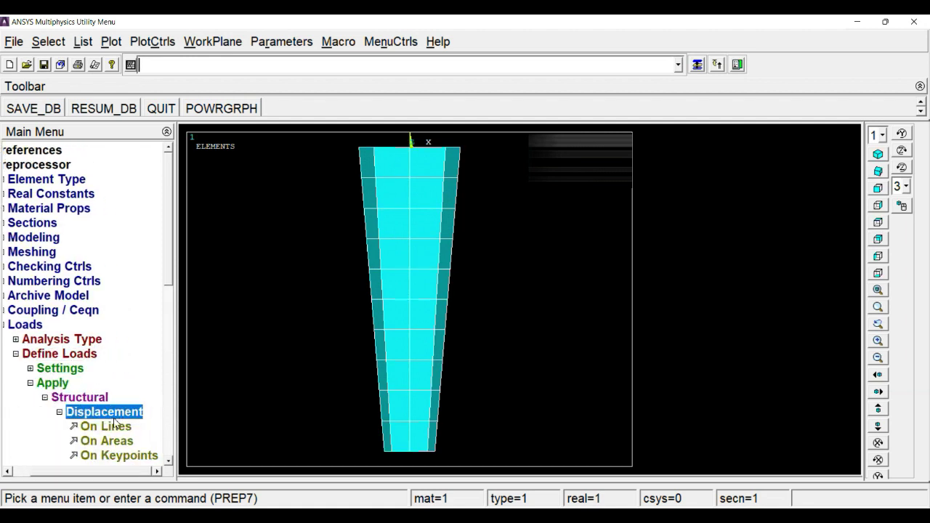
left_click(136, 456)
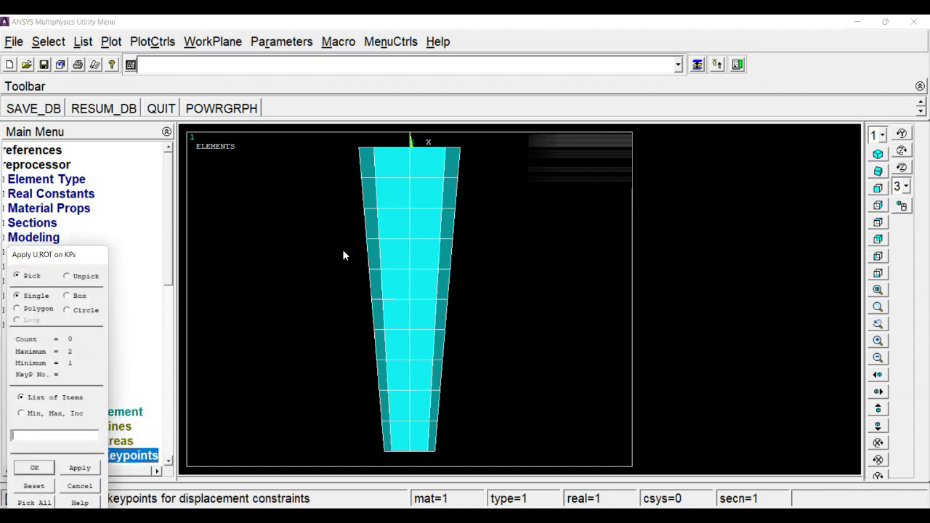
left_click(420, 142)
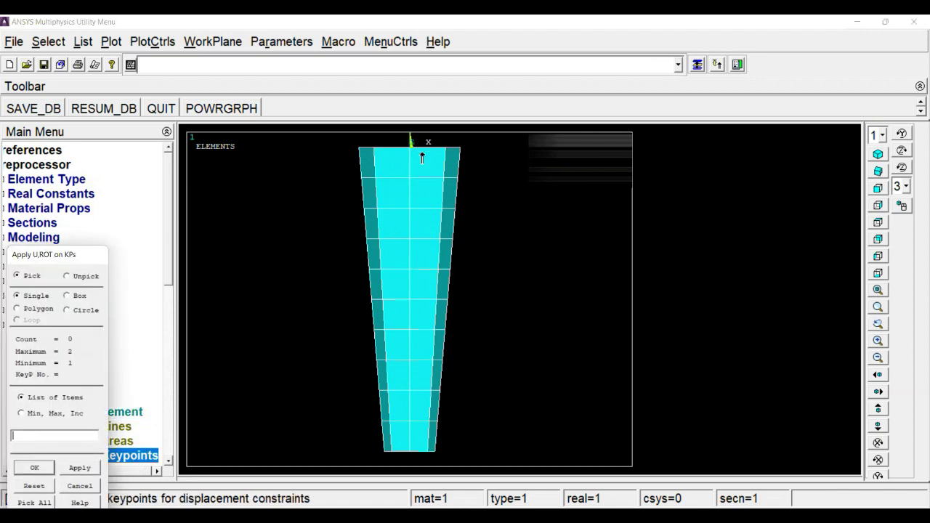
left_click(42, 468)
left_click(525, 215)
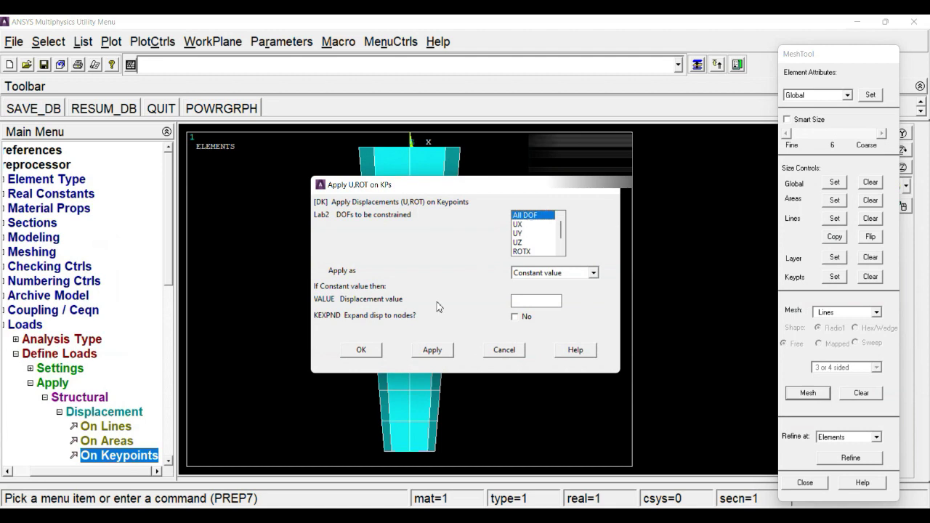
left_click(367, 350)
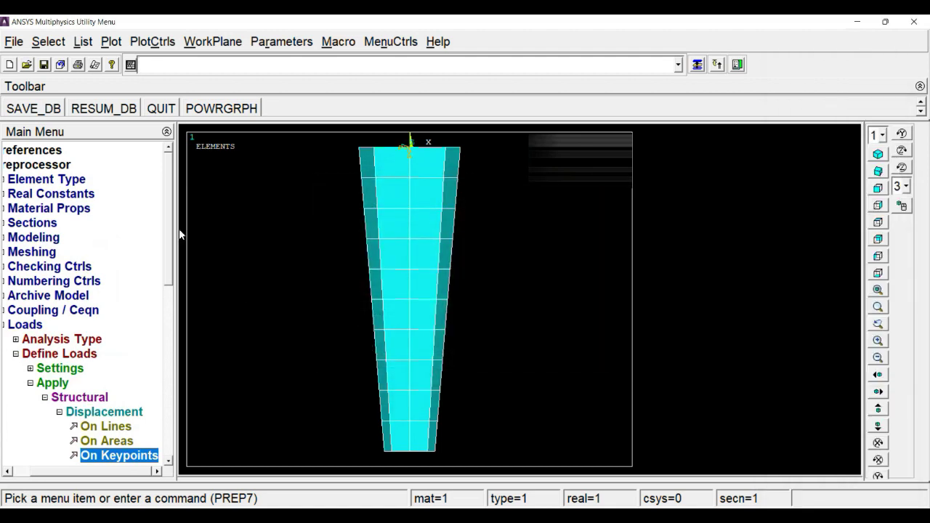
Step: Open the global gravitational acceleration settings under the structural inertia loads and close the MeshTool
scroll(167, 225, "down", 4)
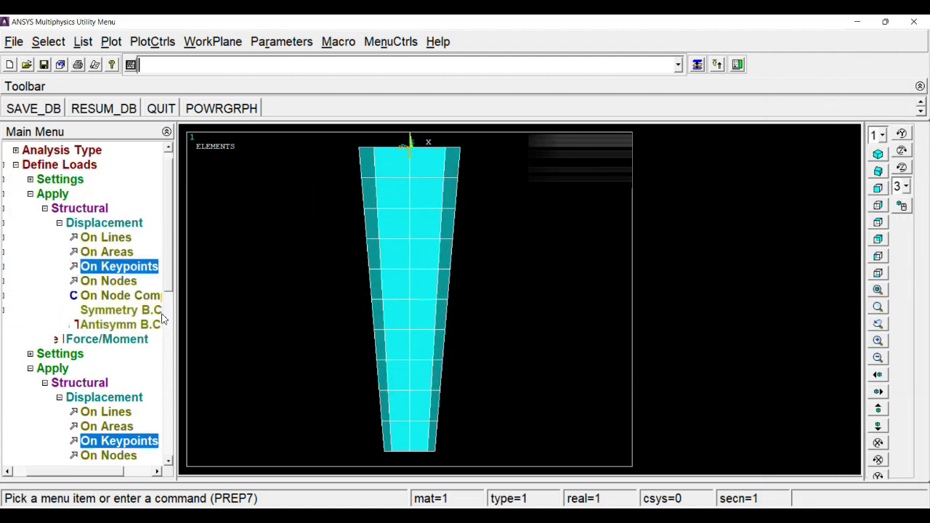
scroll(118, 268, "down", 2)
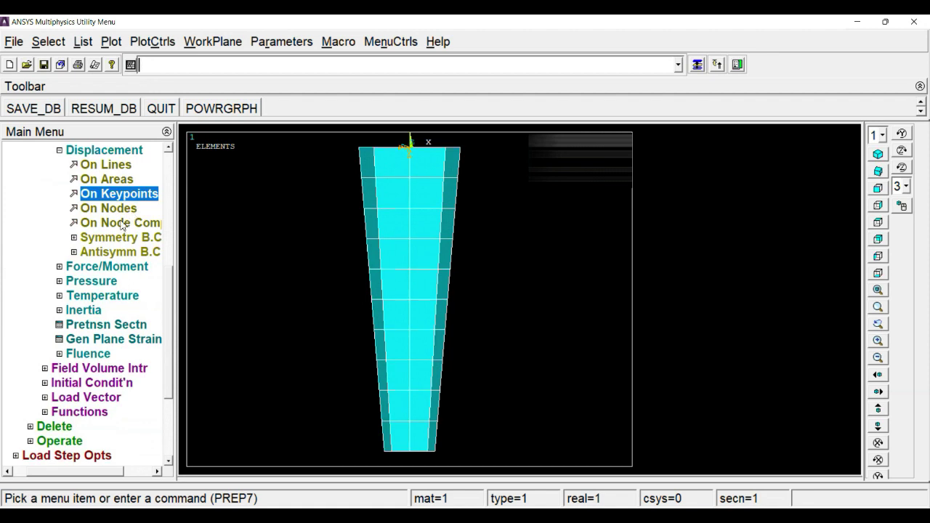
left_click(61, 310)
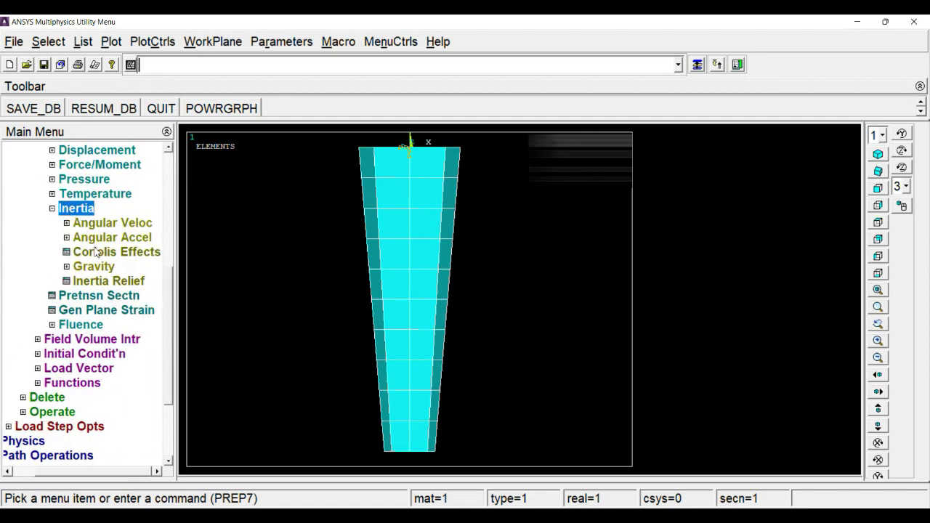
left_click(95, 269)
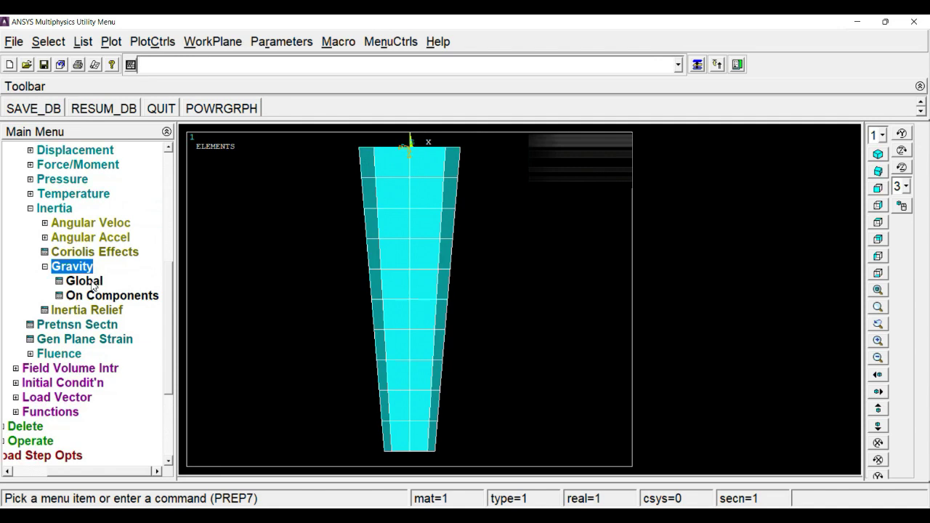
left_click(91, 283)
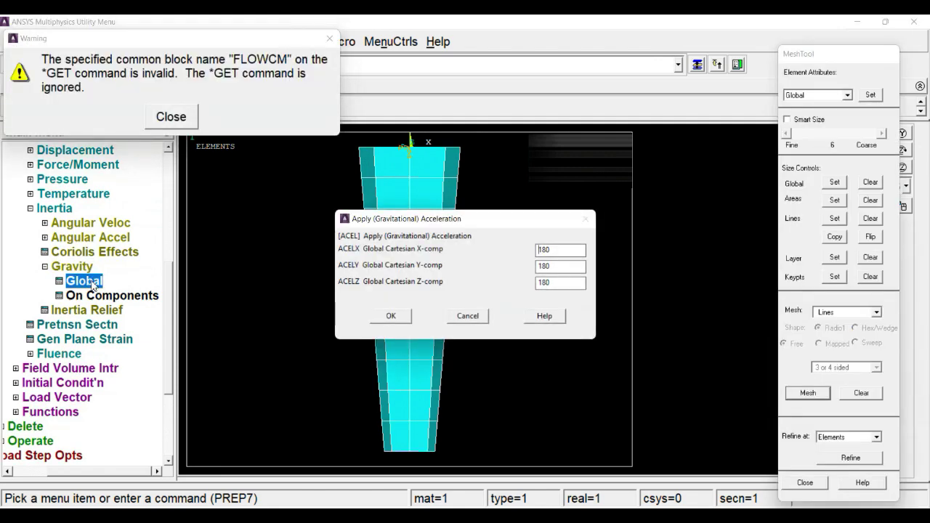
left_click(171, 117)
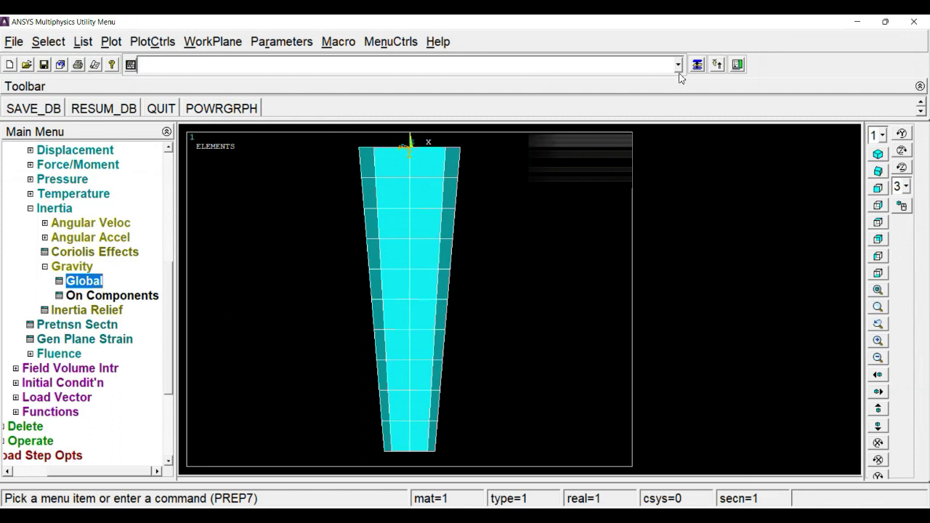
left_click(698, 66)
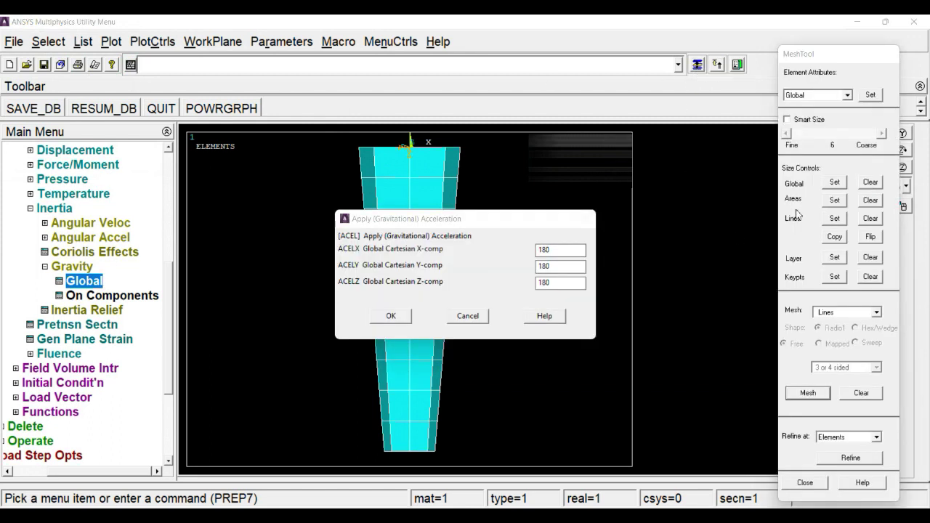
left_click(813, 493)
left_click(807, 485)
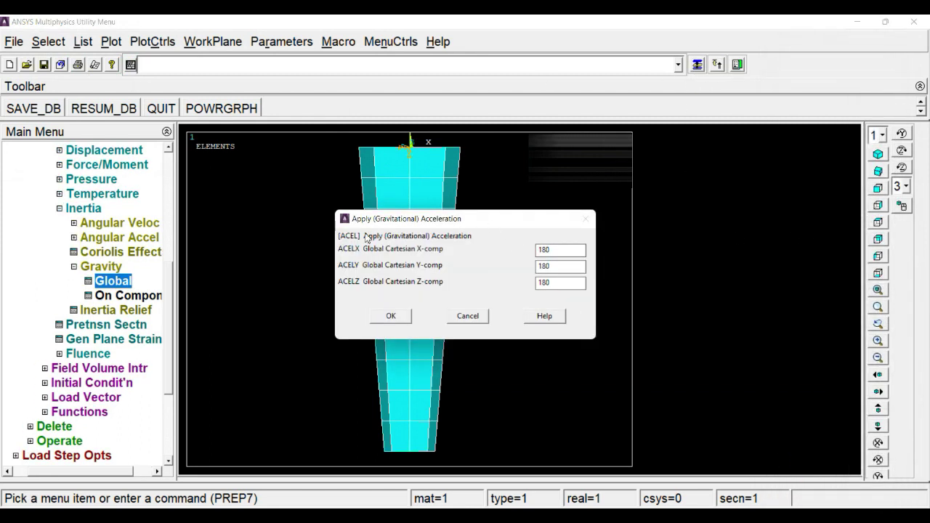
Step: Apply a global gravitational acceleration of 0 in X, 9810 in Y and 0 in Z
left_click_drag(563, 252, 520, 249)
type("0")
type("0")
mouse_move(538, 287)
left_mouse_down()
mouse_move(544, 268)
mouse_move(530, 275)
left_mouse_up()
type("9.")
left_click(391, 317)
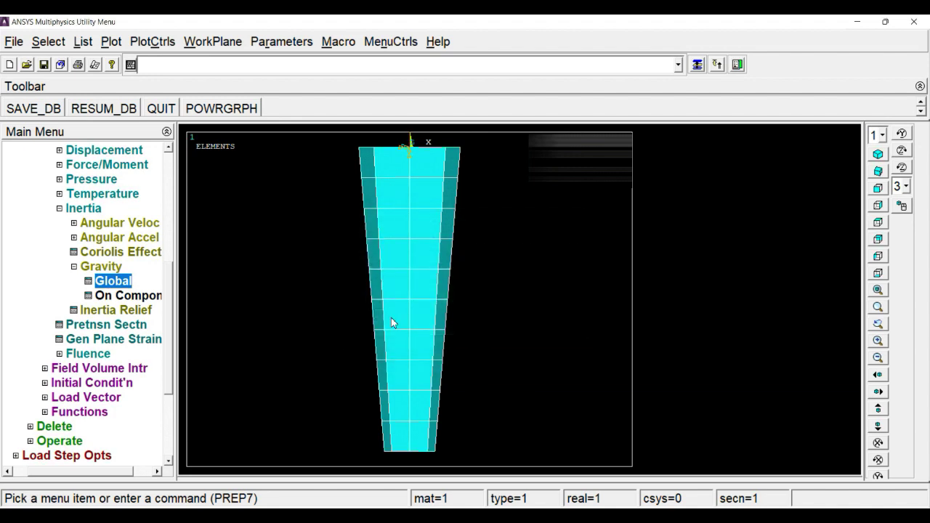
Step: Solve the current load step and dismiss the completion note
left_click(84, 209)
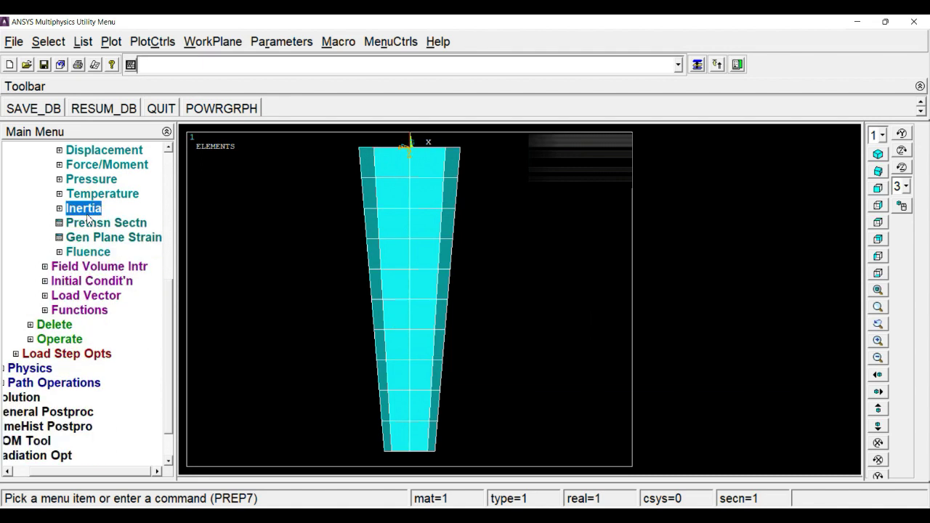
scroll(87, 305, "up", 3)
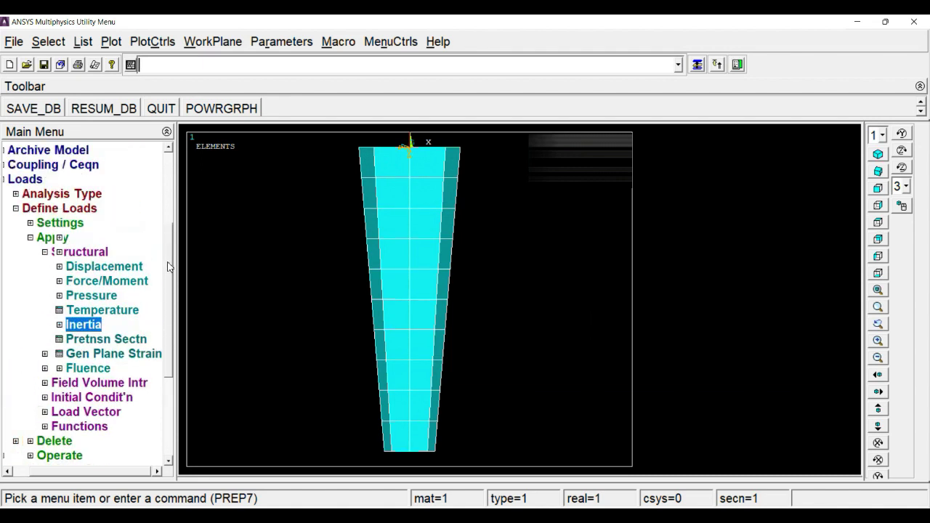
left_click(52, 223)
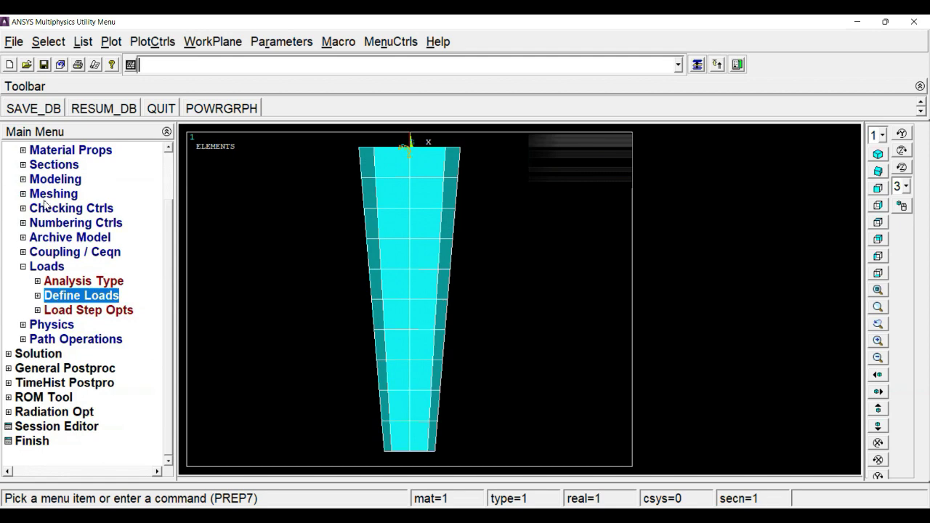
left_click(48, 267)
left_click(41, 353)
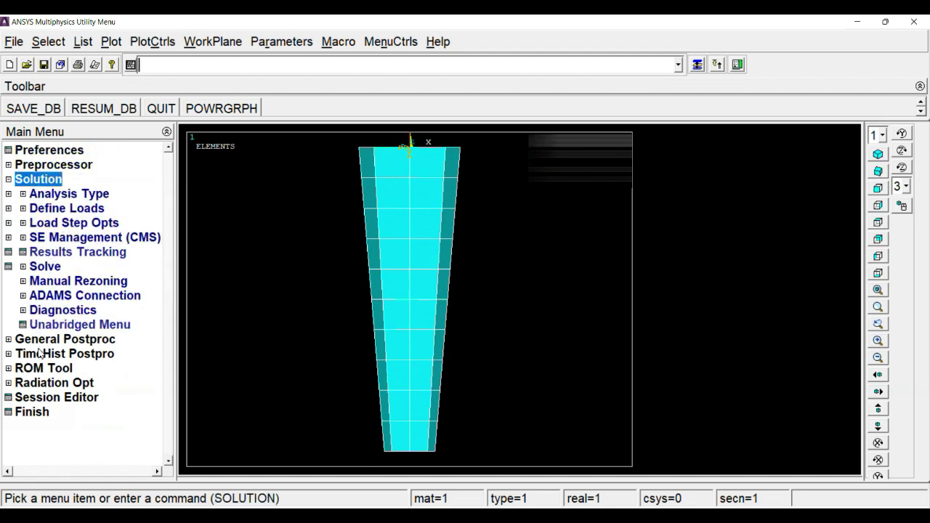
left_click(46, 268)
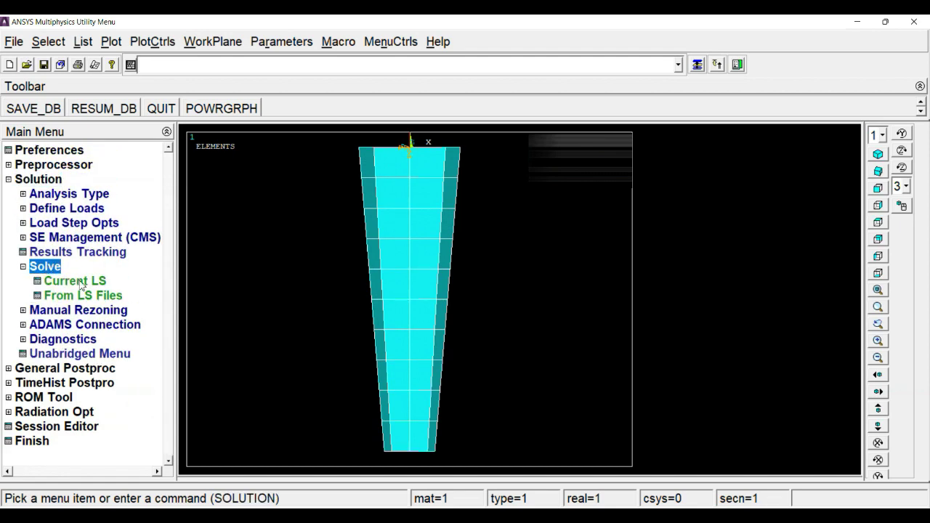
left_click(80, 282)
left_click(466, 333)
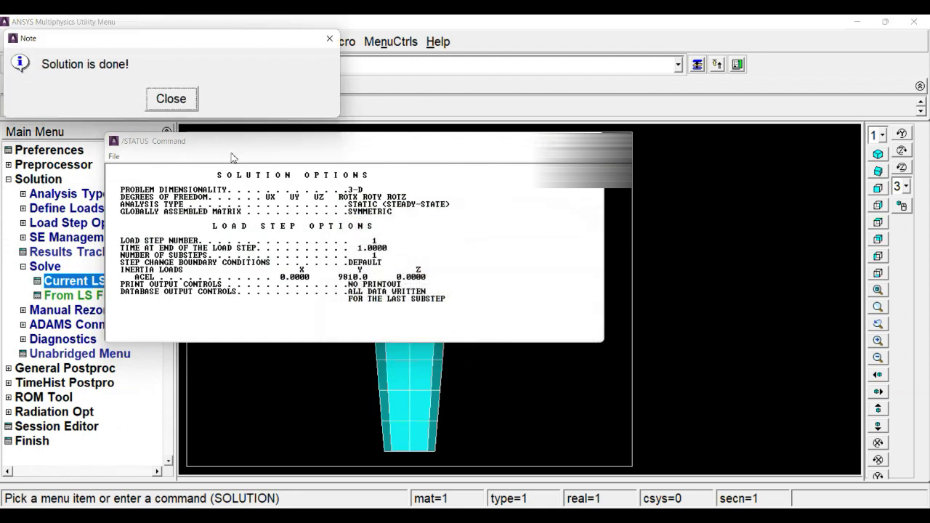
left_click(182, 98)
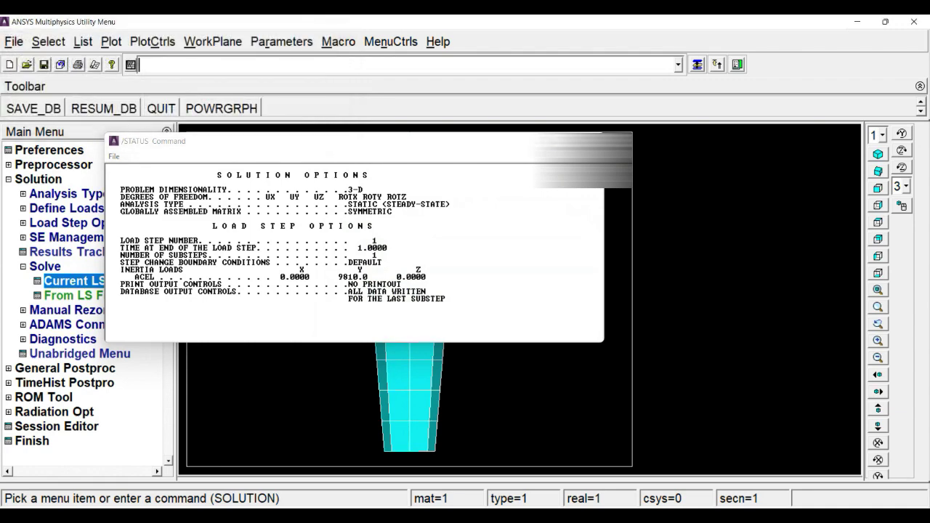
Step: Leave the solution phase and enter the General Postprocessor
left_click(40, 178)
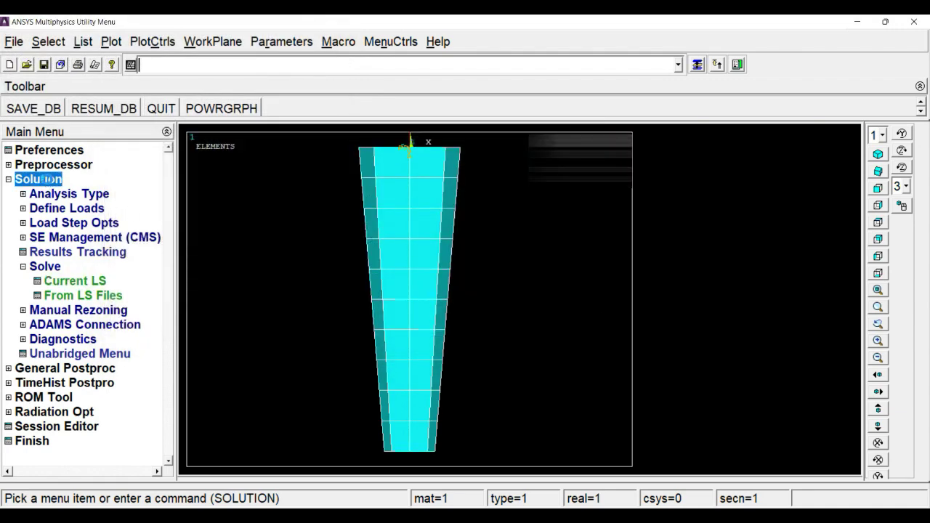
left_click(45, 179)
left_click(63, 193)
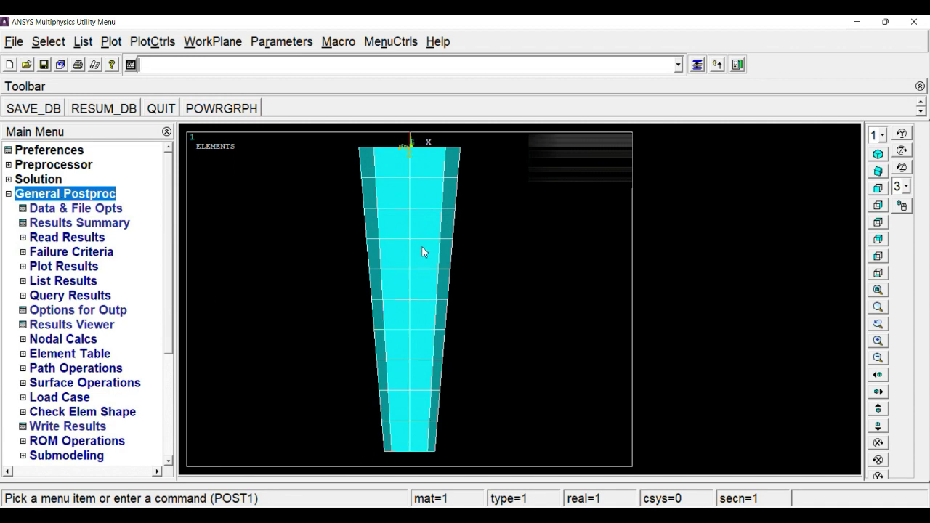
Step: Plot the displacement vector sum as a nodal solution contour with the deformed shape only
left_click(53, 268)
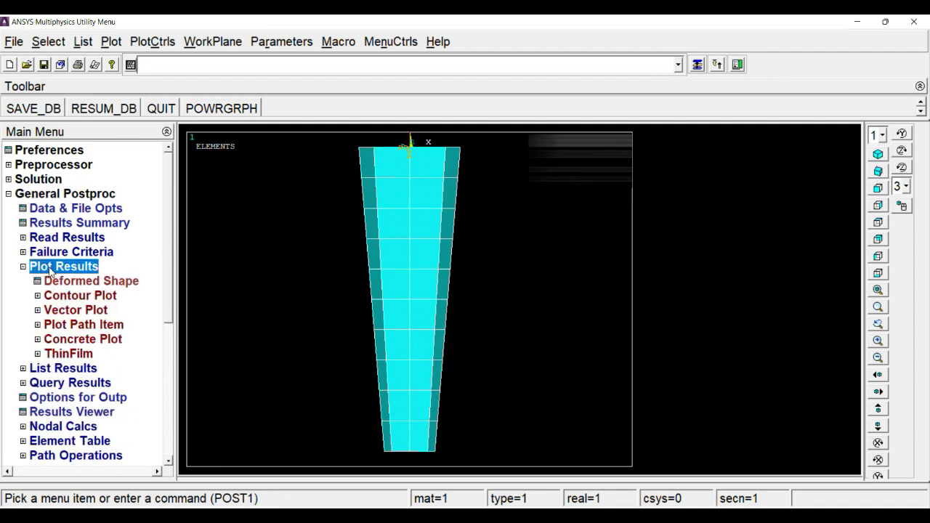
left_click(66, 297)
left_click(73, 311)
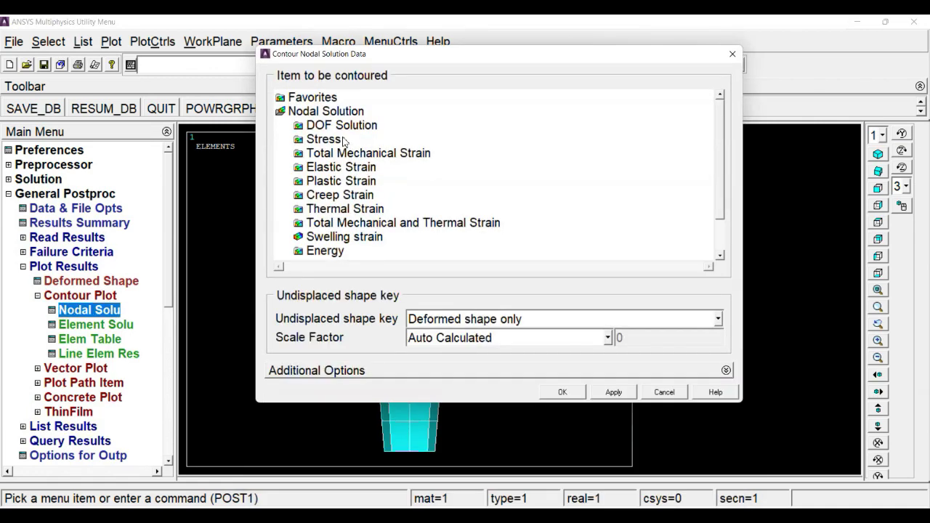
double_click(335, 127)
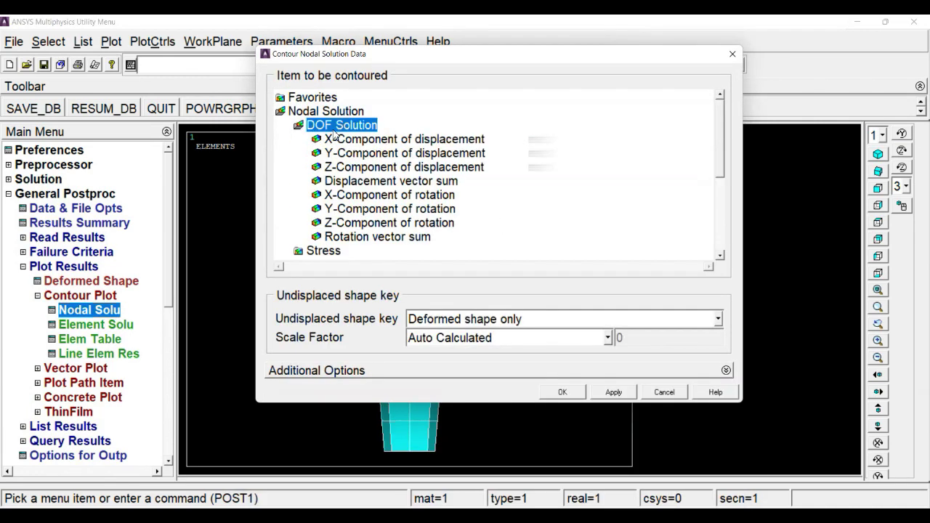
left_click(374, 181)
left_click(572, 395)
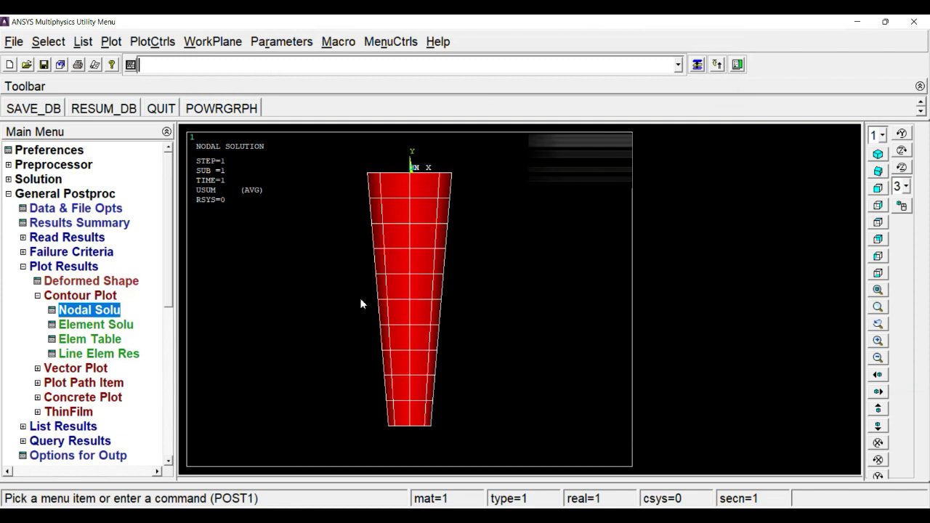
Step: Read the last results set into the postprocessor
double_click(85, 267)
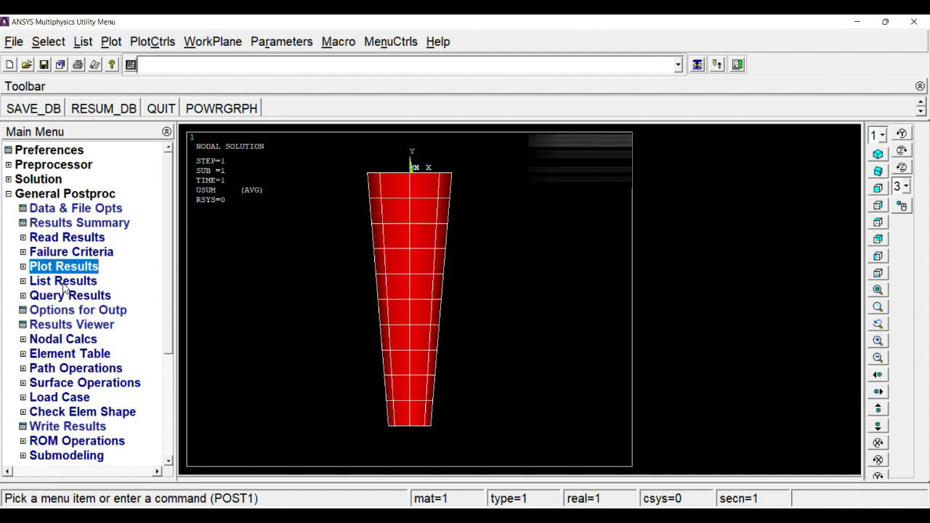
left_click(59, 240)
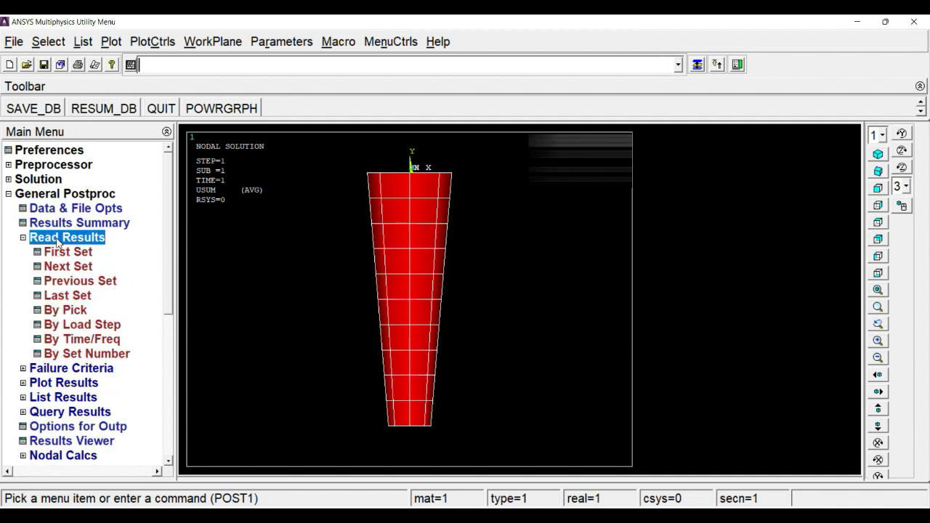
left_click(67, 297)
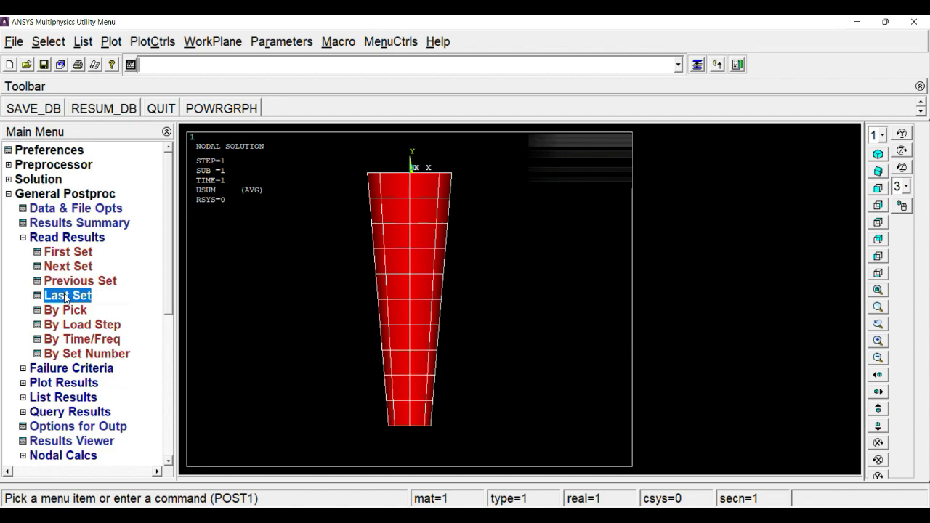
left_click(67, 237)
Step: Replot the nodal displacement vector sum contour from the loaded results set, keeping the deformed shape only
left_click(61, 266)
left_click(71, 311)
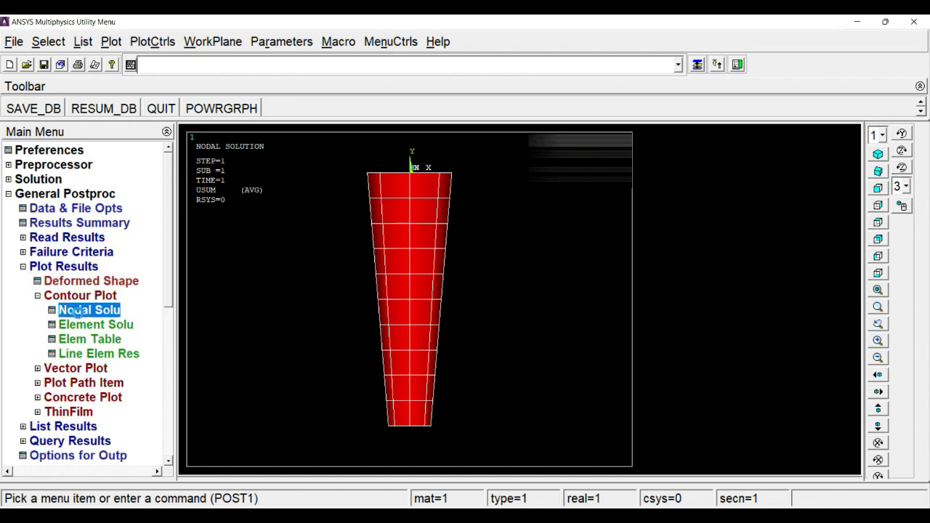
left_click(563, 393)
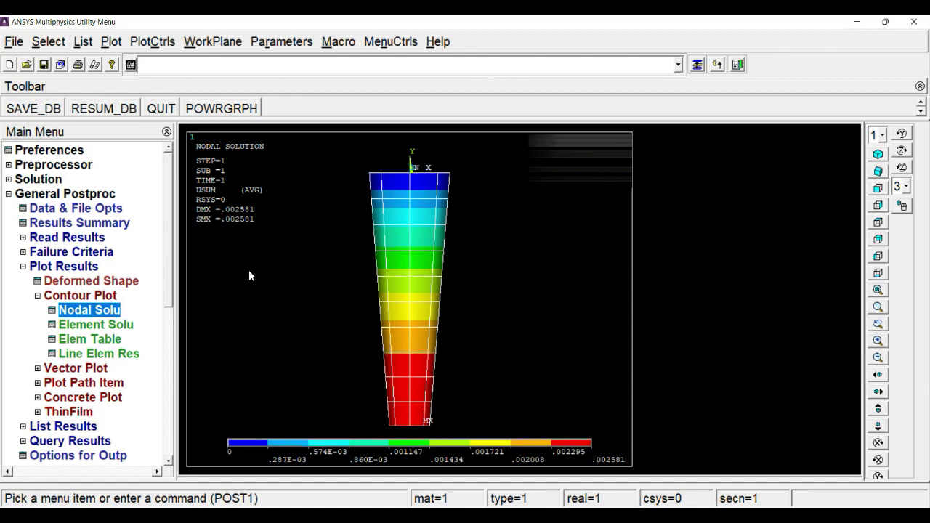
left_click(84, 295)
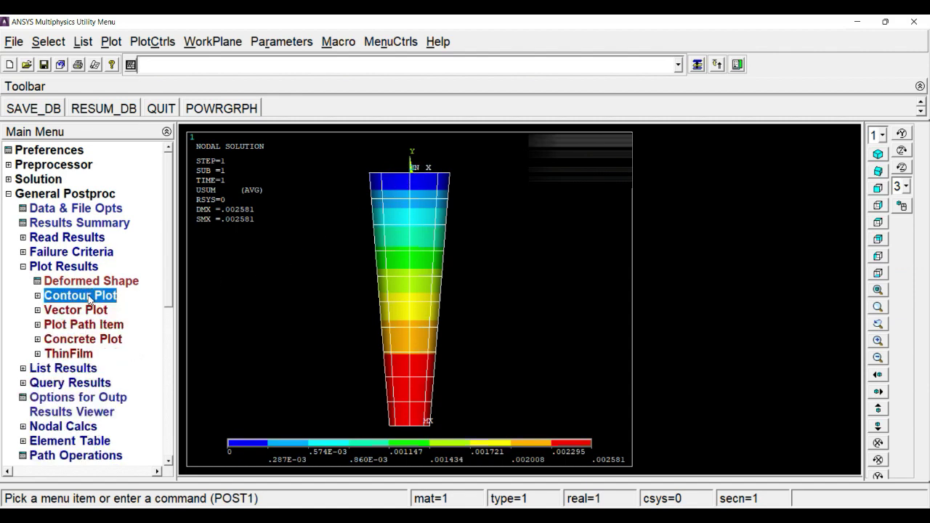
left_click(145, 46)
mouse_move(268, 417)
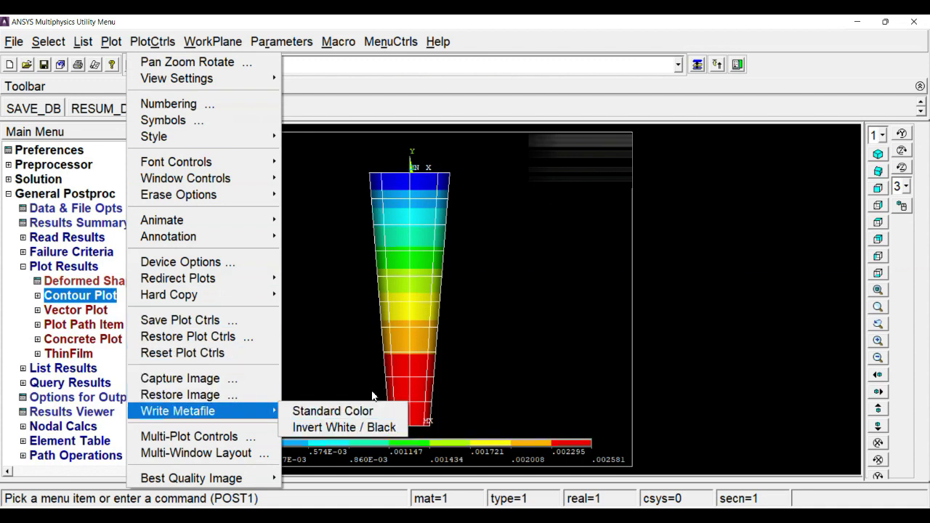
left_click(51, 270)
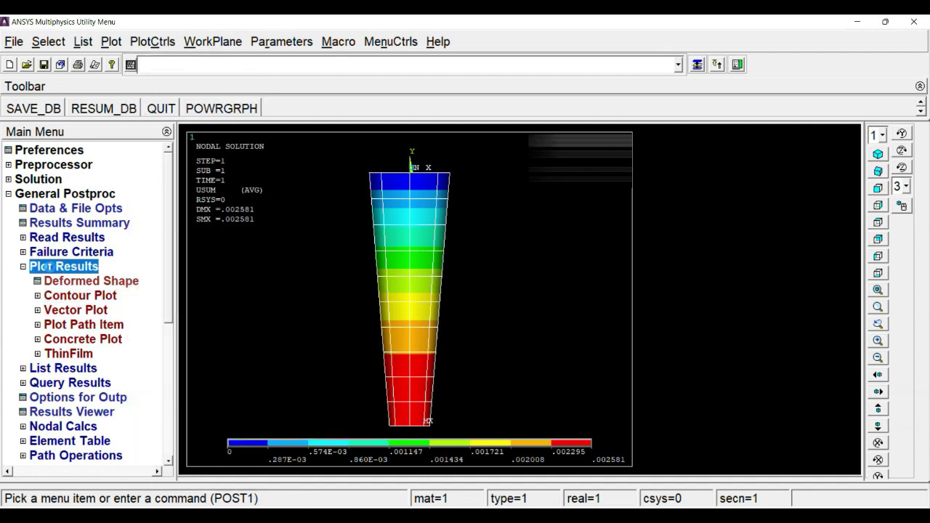
left_click(50, 271)
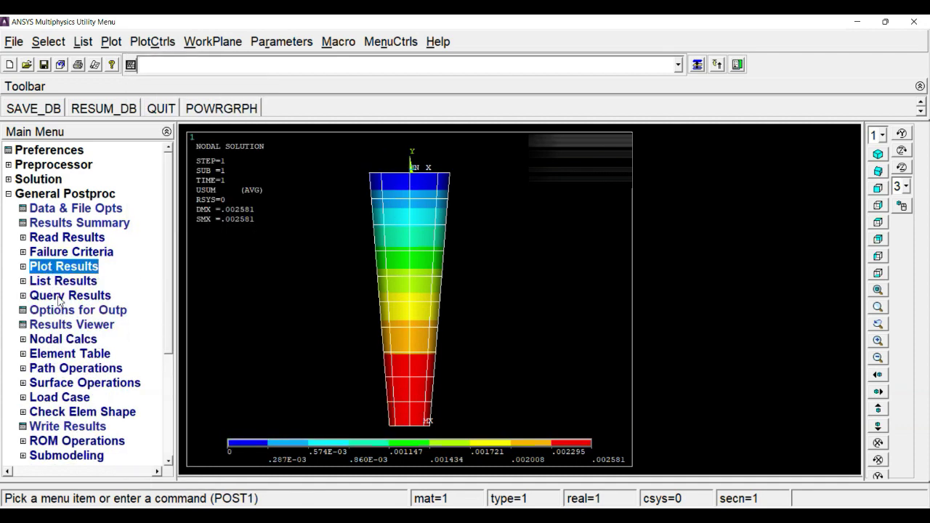
Step: List the reaction solution for the structural force FY, review the total value and close the listing
left_click(64, 285)
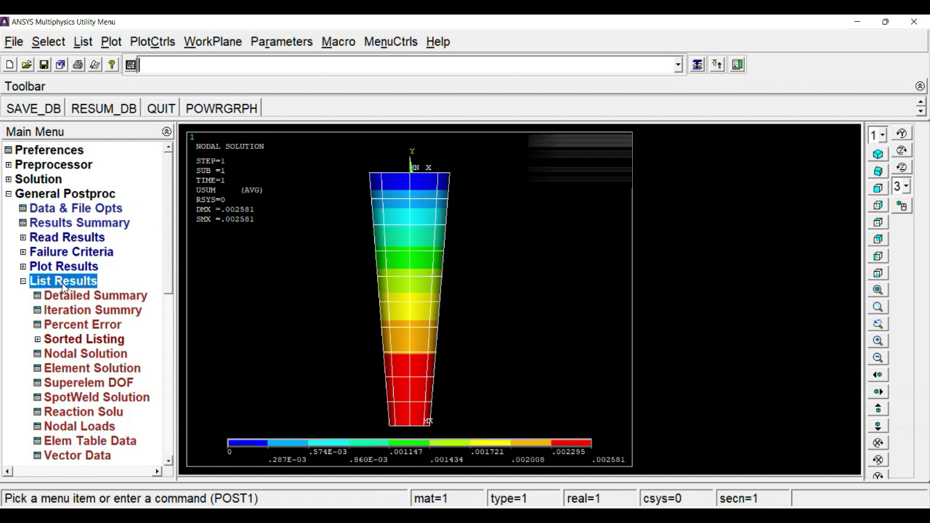
left_click(85, 412)
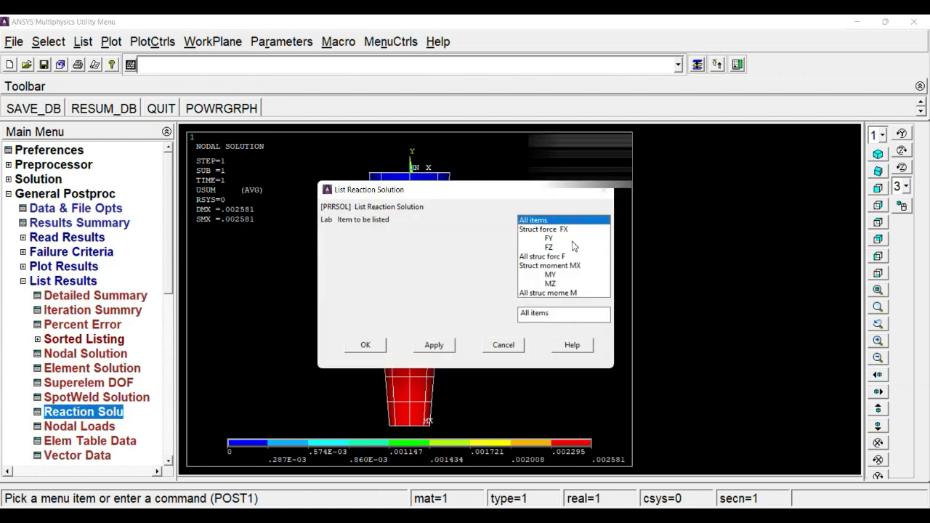
left_click(559, 241)
left_click(374, 347)
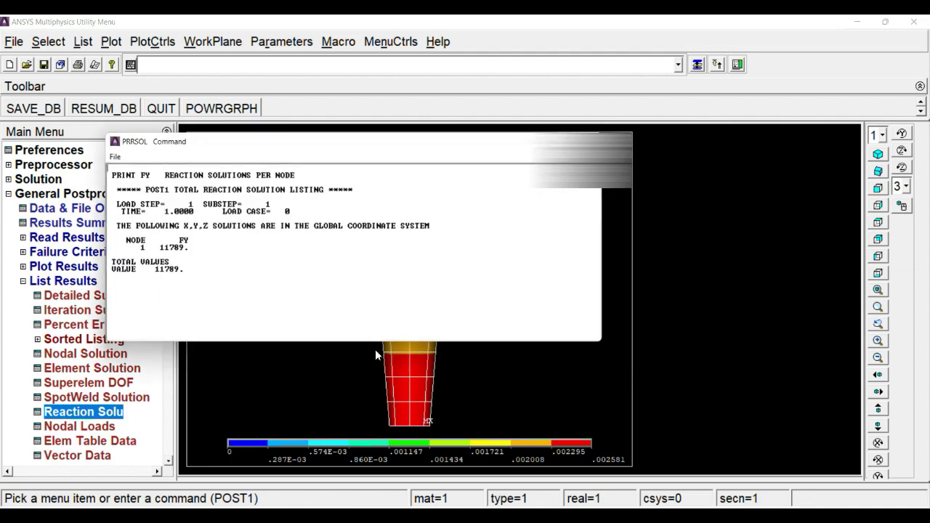
left_click_drag(194, 266, 116, 203)
left_click(255, 290)
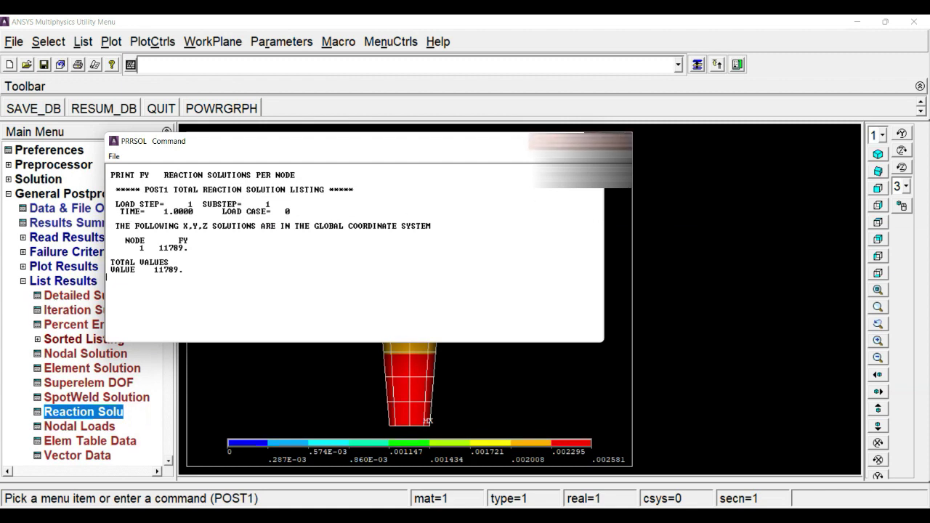
left_click(104, 278)
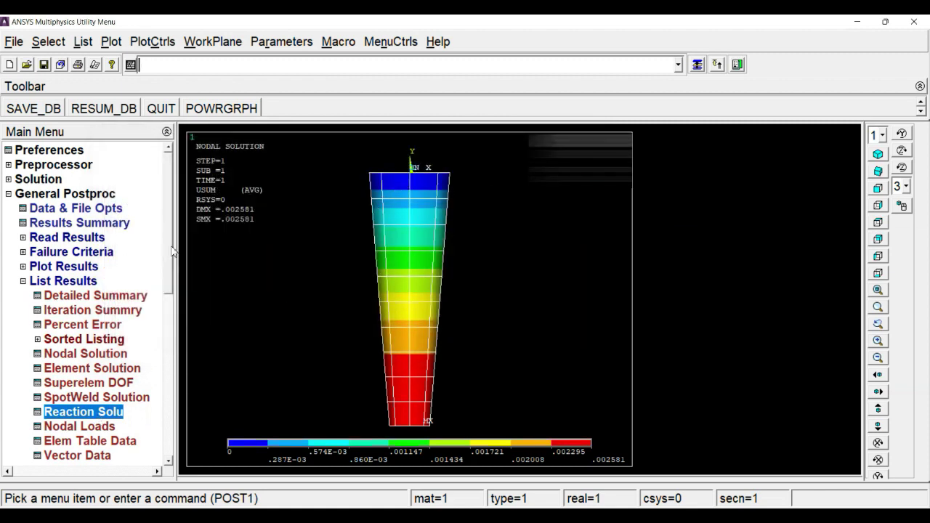
Step: Define an element table item by sequence number with LS, 1 and close the element table data
scroll(158, 327, "down", 4)
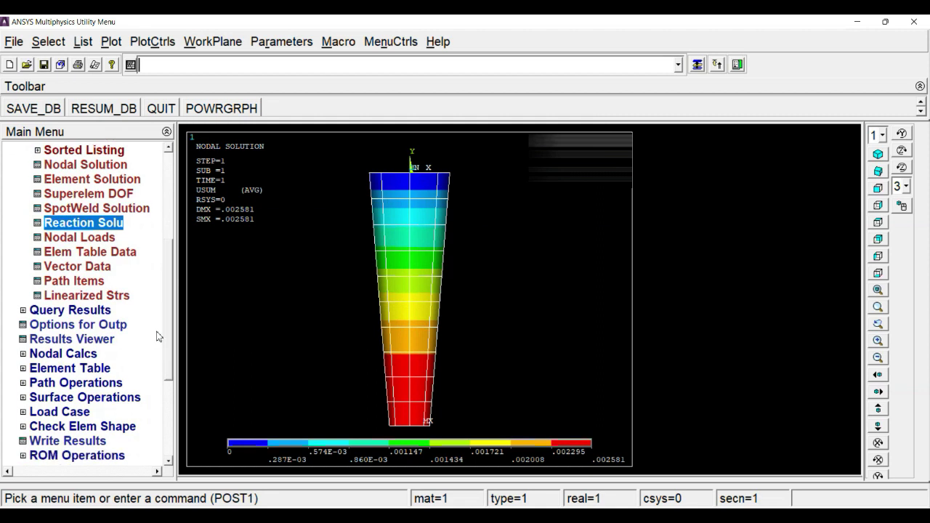
scroll(159, 337, "down", 1)
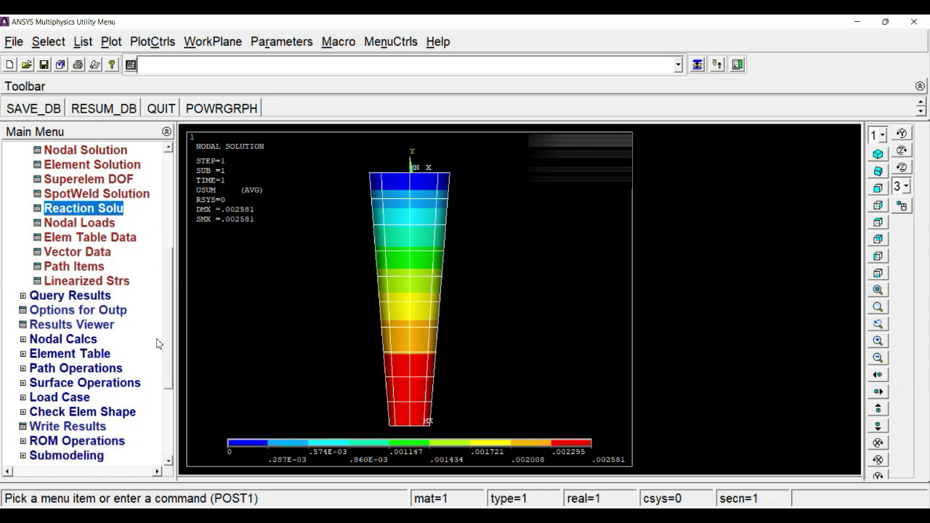
left_click(65, 353)
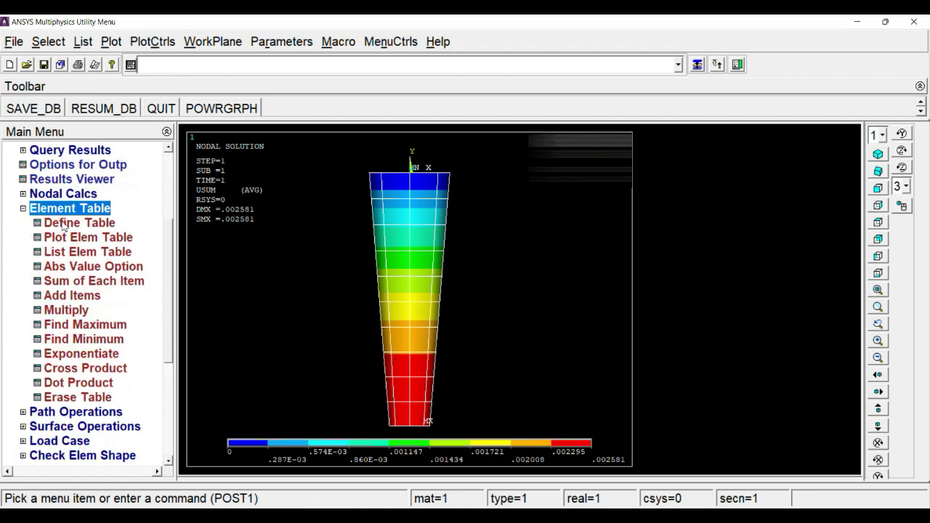
left_click(64, 226)
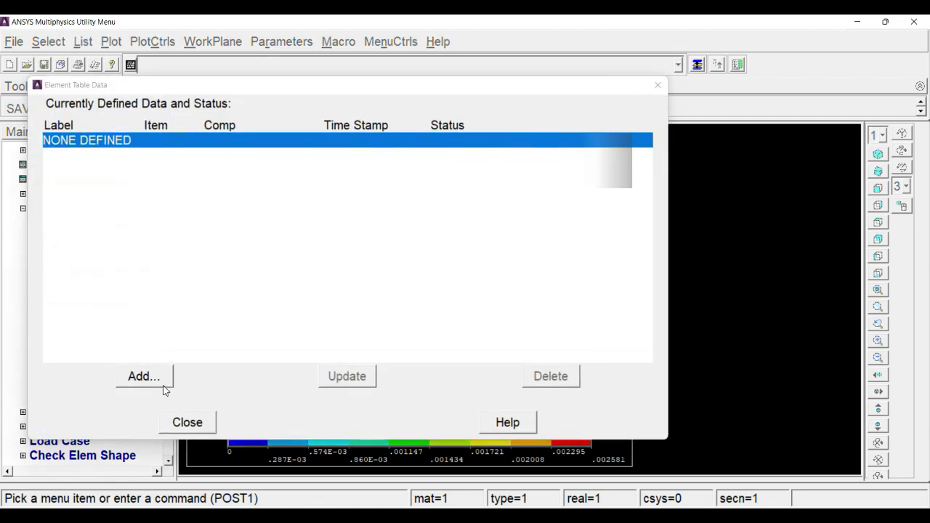
left_click(163, 386)
scroll(472, 262, "down", 3)
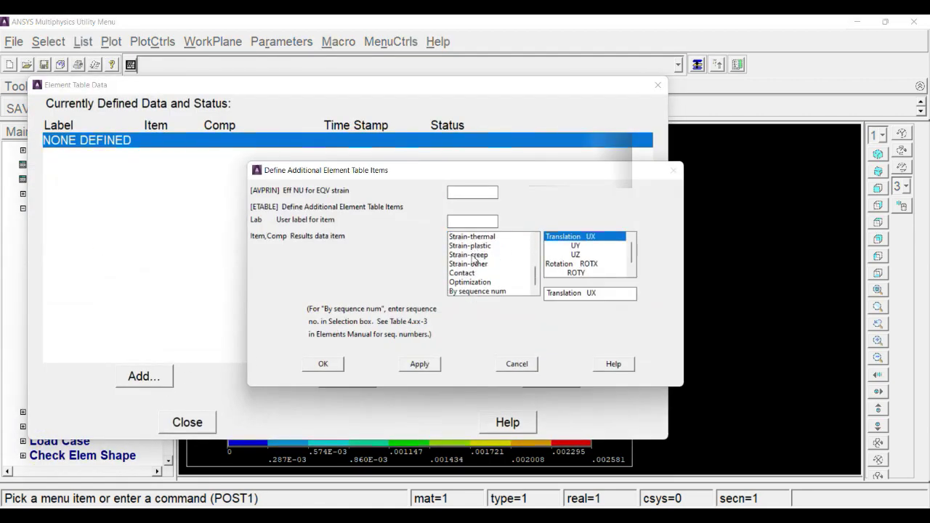
left_click(479, 291)
left_click(567, 254)
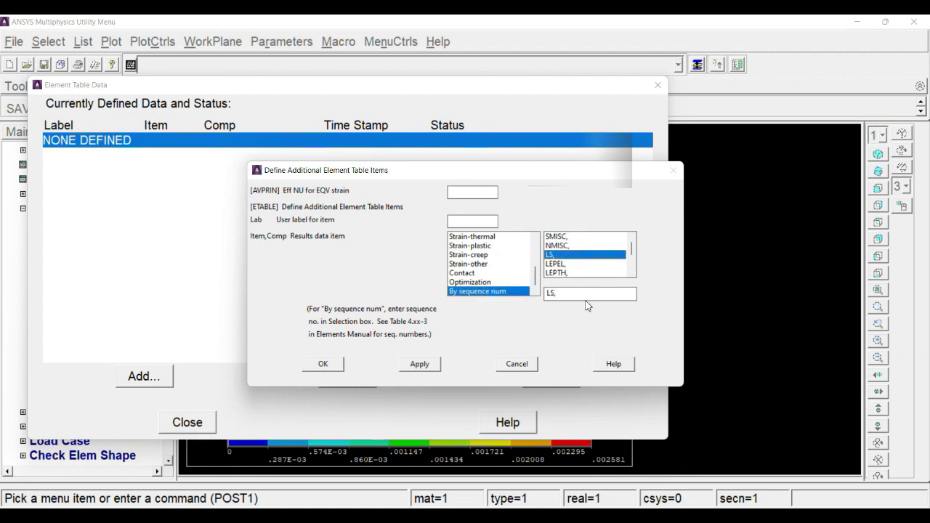
left_click(582, 295)
left_click(323, 364)
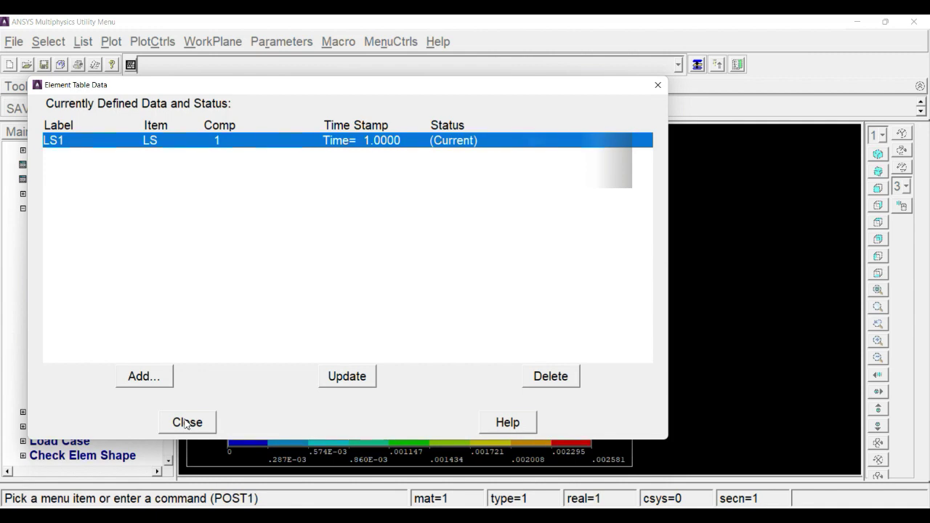
left_click(187, 423)
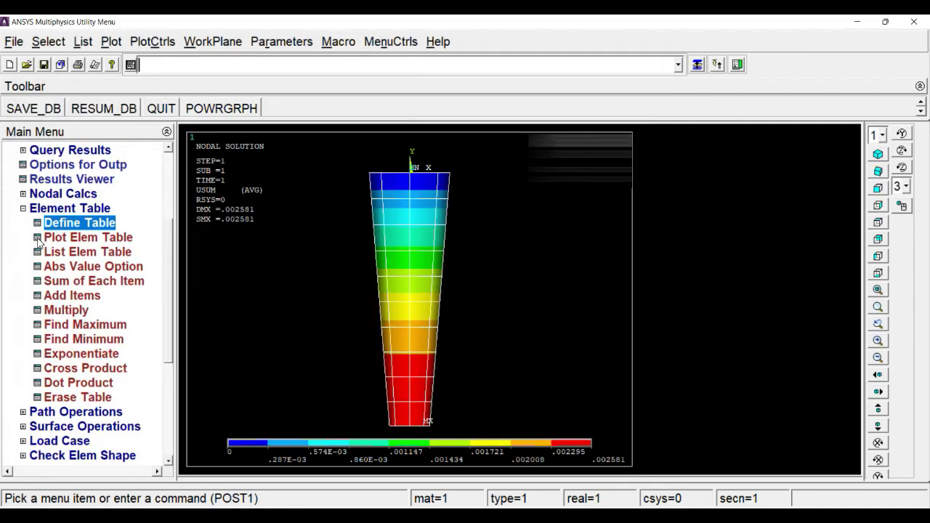
Step: List the LS1 element table data, review the values per element and close the listing
left_click(83, 254)
left_click(539, 247)
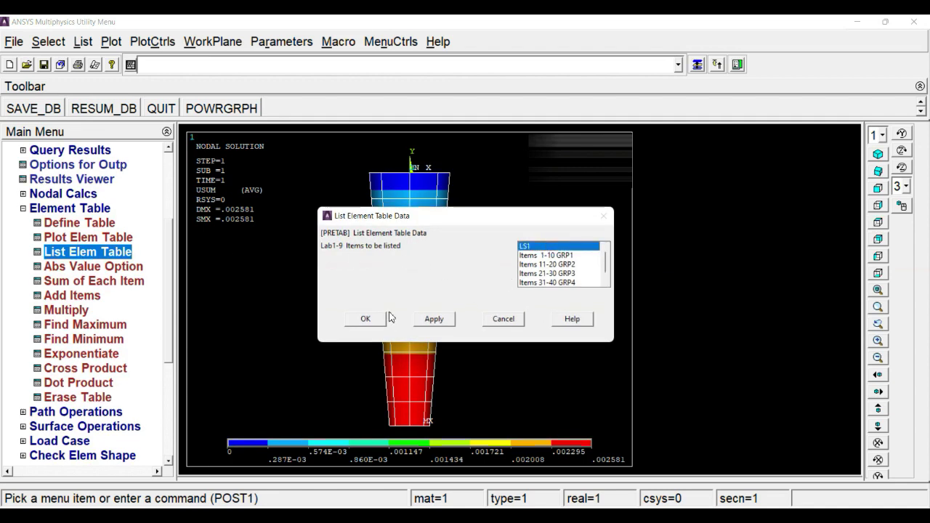
left_click(365, 319)
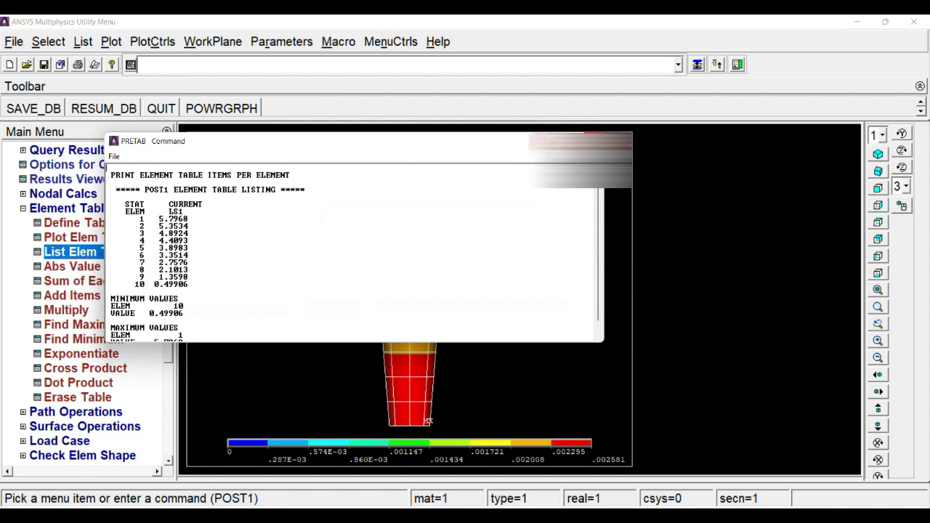
left_click(622, 141)
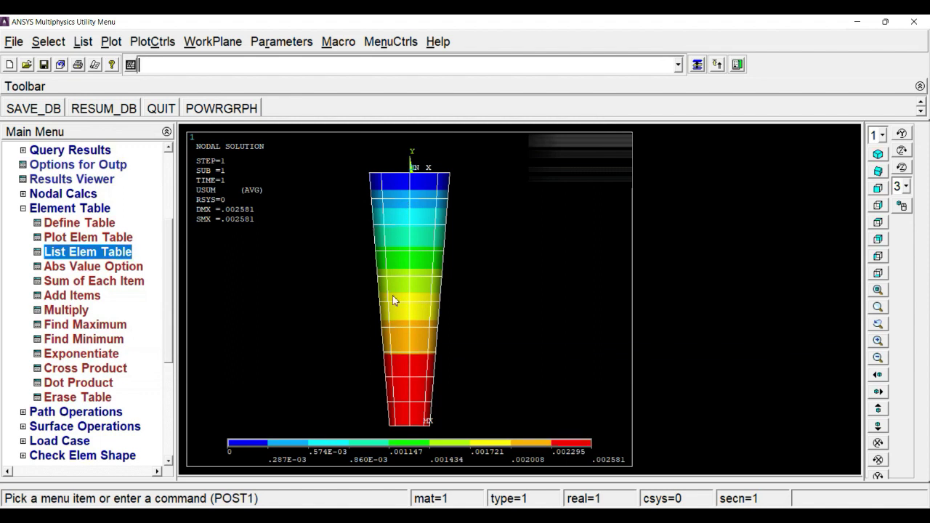